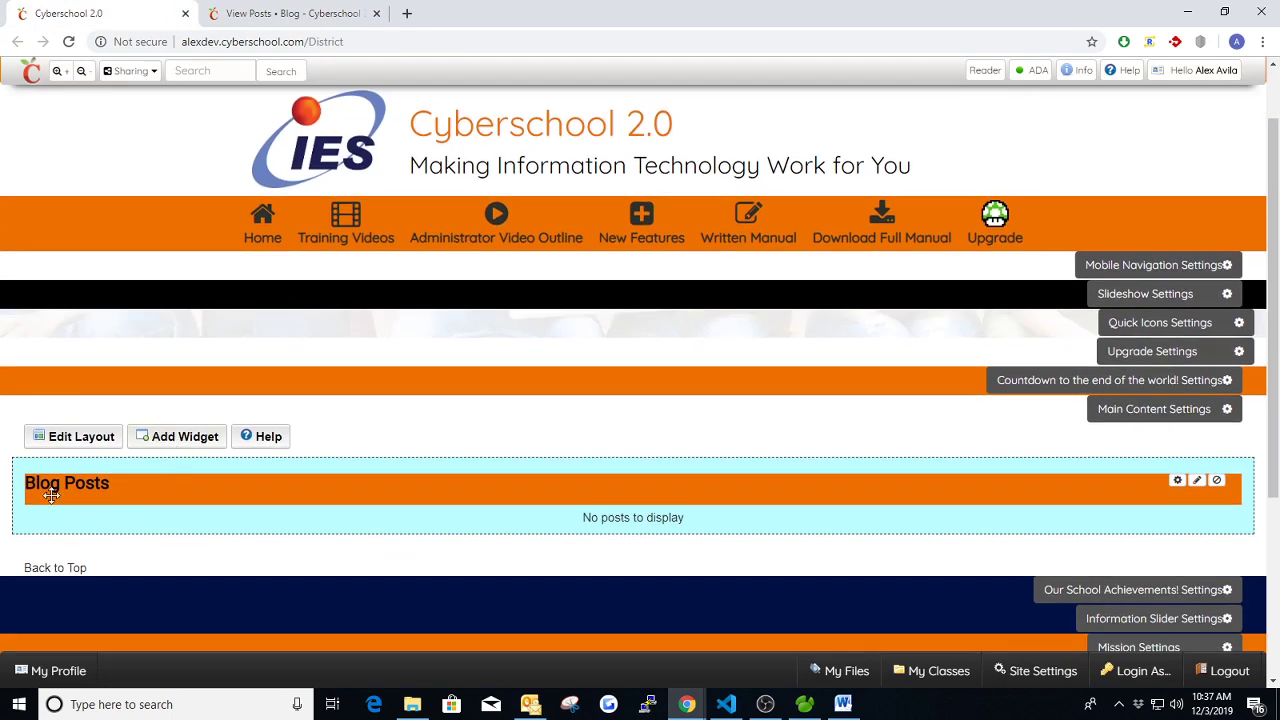
- Switch to the 'View Posts - Blog' tab, where the blog has no posts yet
click(266, 16)
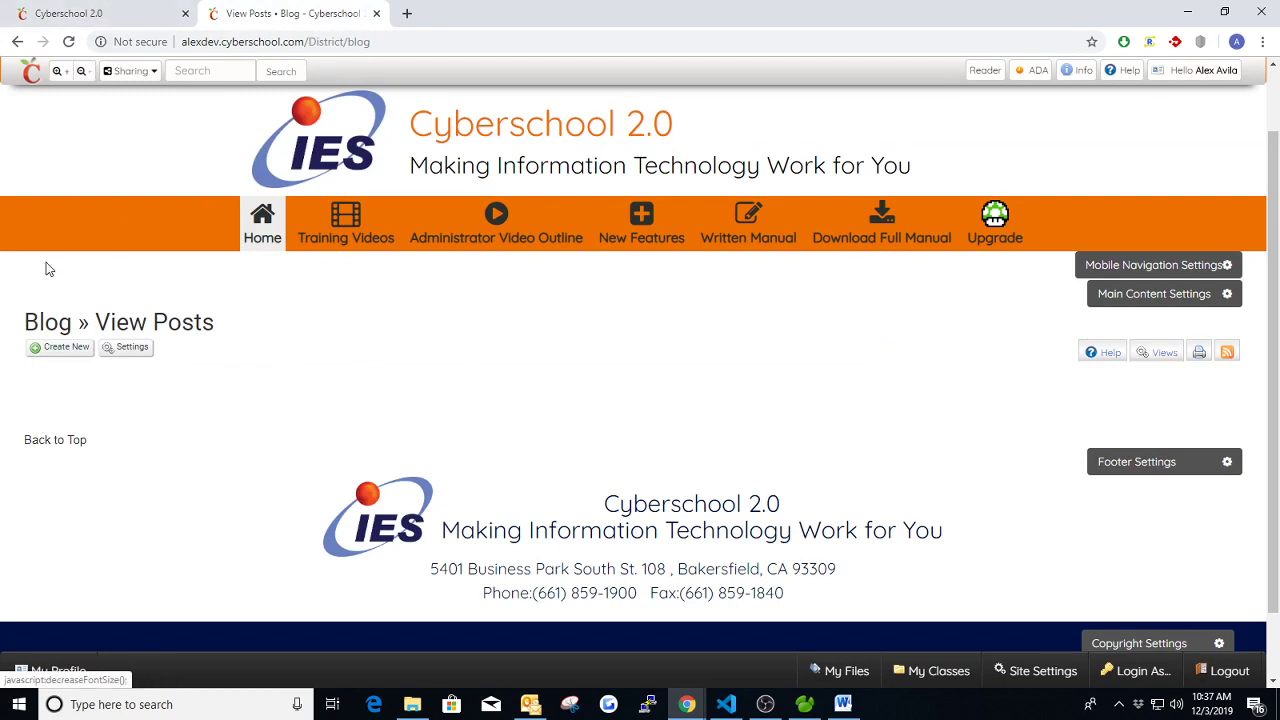
- Create a new blog post titled 'My First Blog'
click(57, 348)
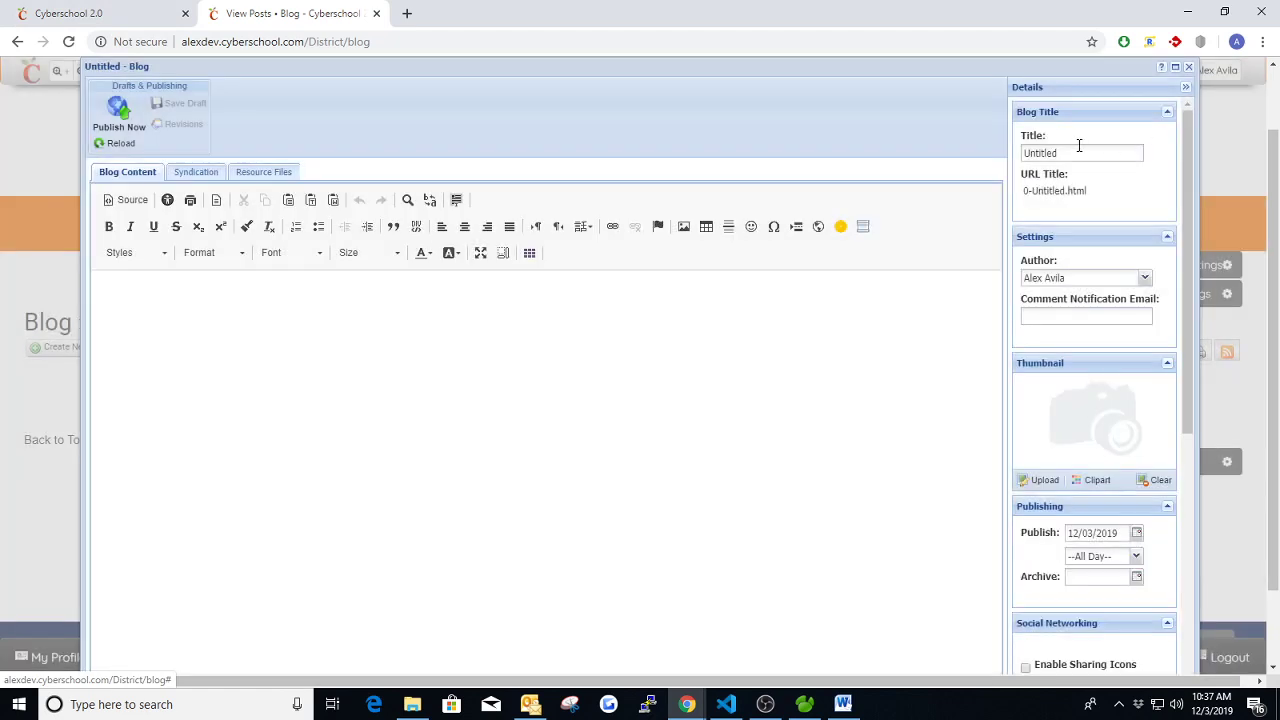
click(1076, 151)
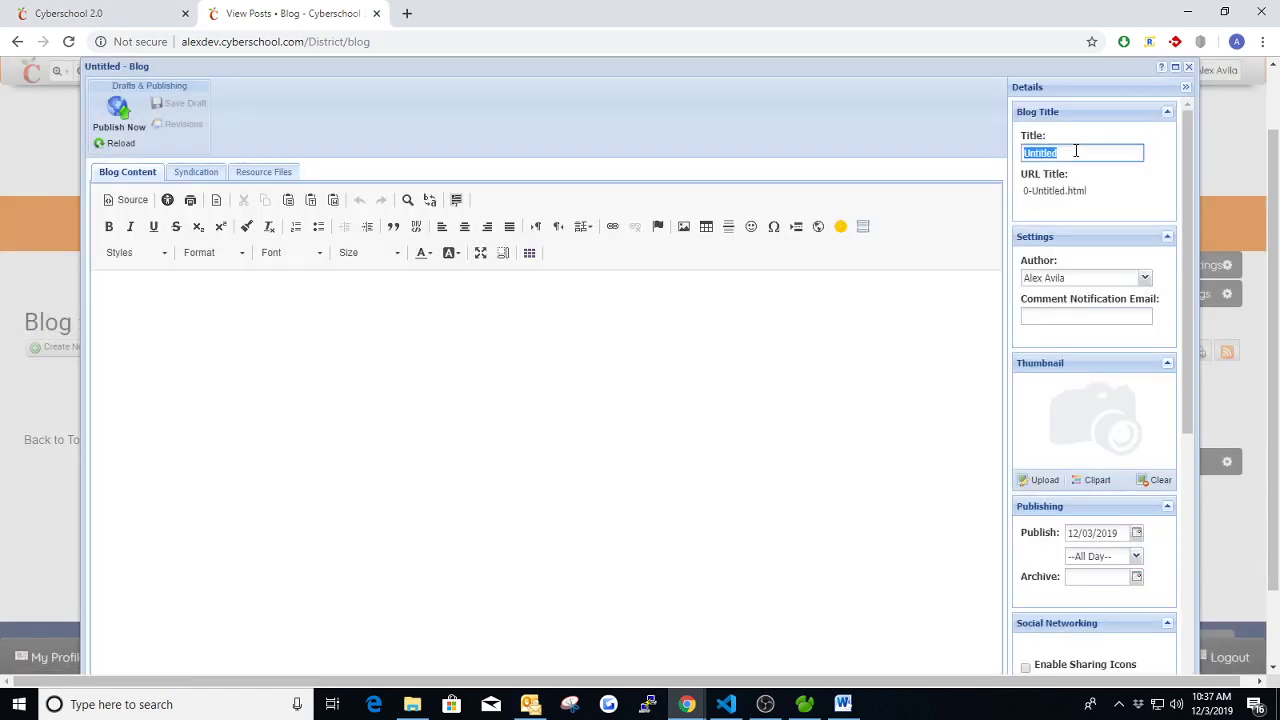
text(My First Blog)
key(Tab)
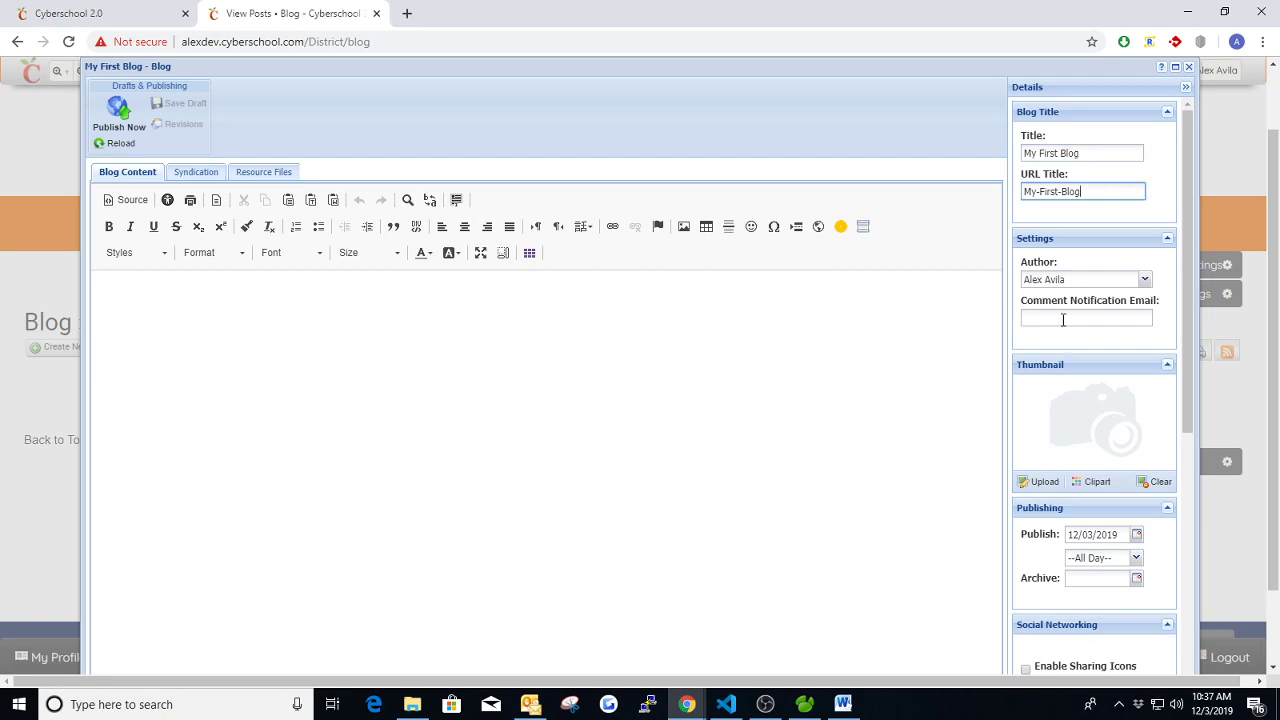
- Enter the comment notification e-mail address and choose a clipart thumbnail
click(1062, 316)
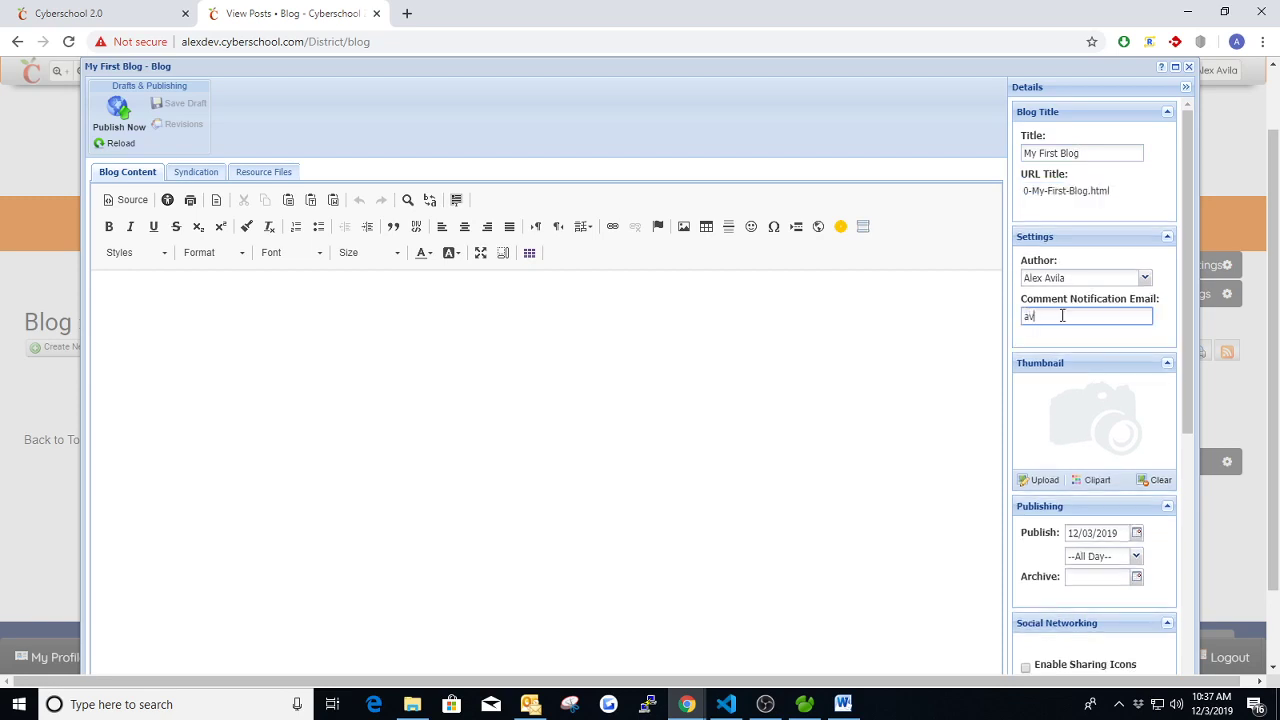
scroll(1123, 337, down, 1)
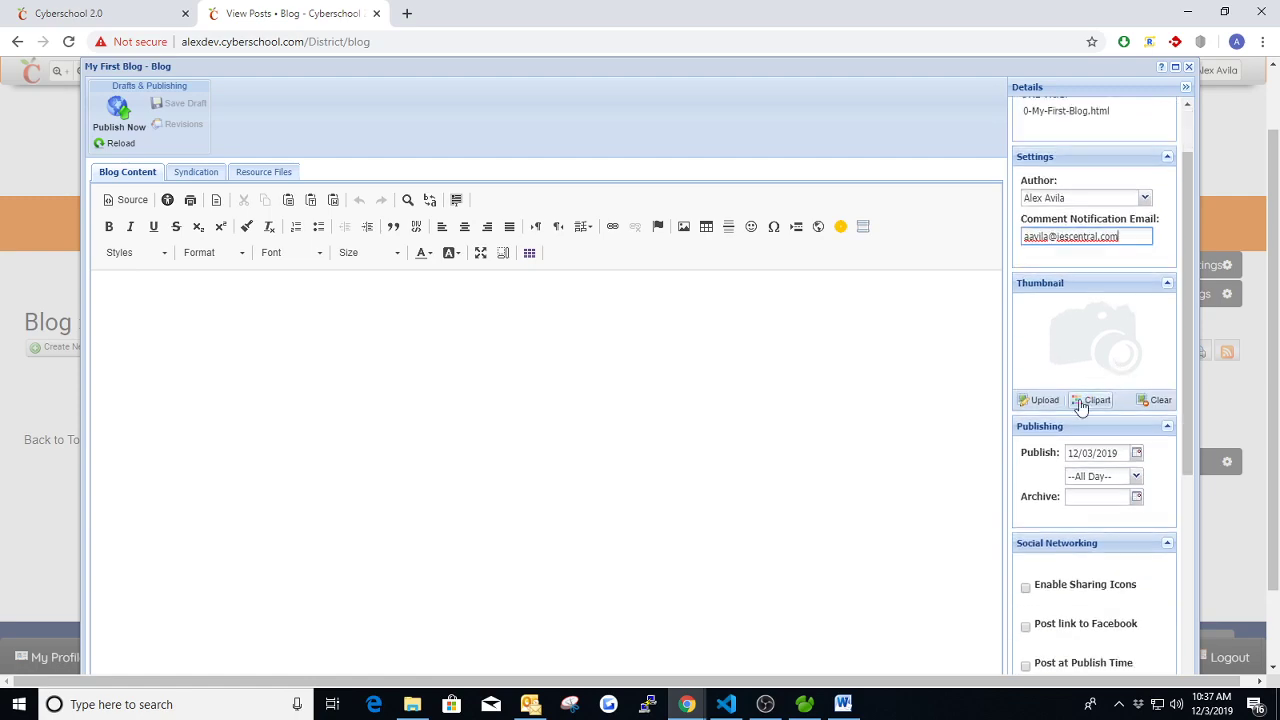
click(1081, 402)
- Use the Award2.png trophy clipart as thumbnail and set archive date 12/04/2019
click(595, 409)
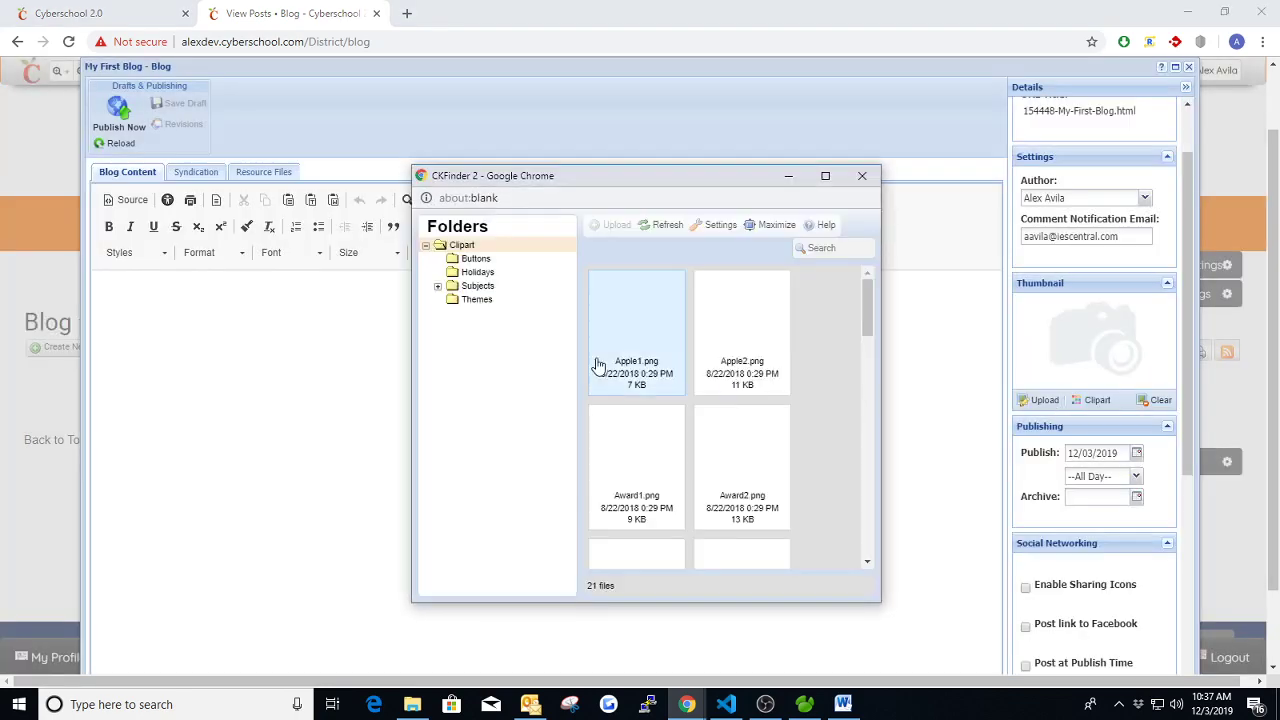
double_click(741, 455)
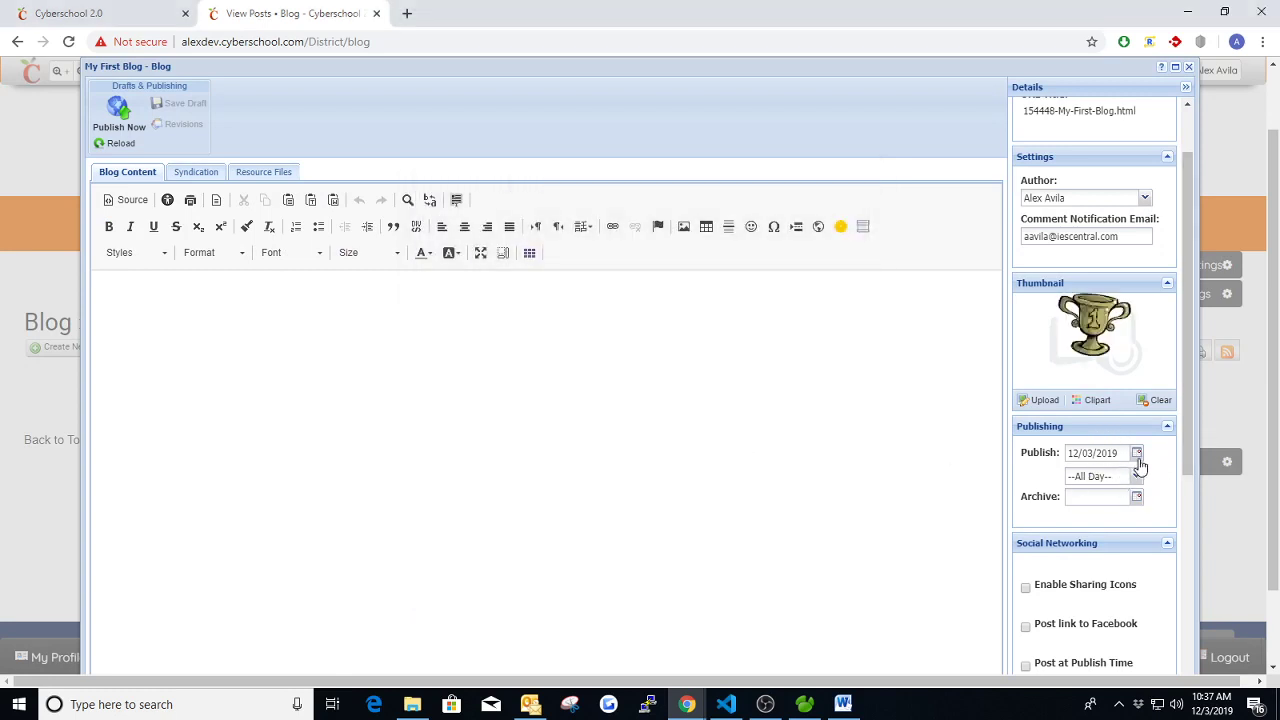
scroll(1137, 452, down, 1)
click(1137, 416)
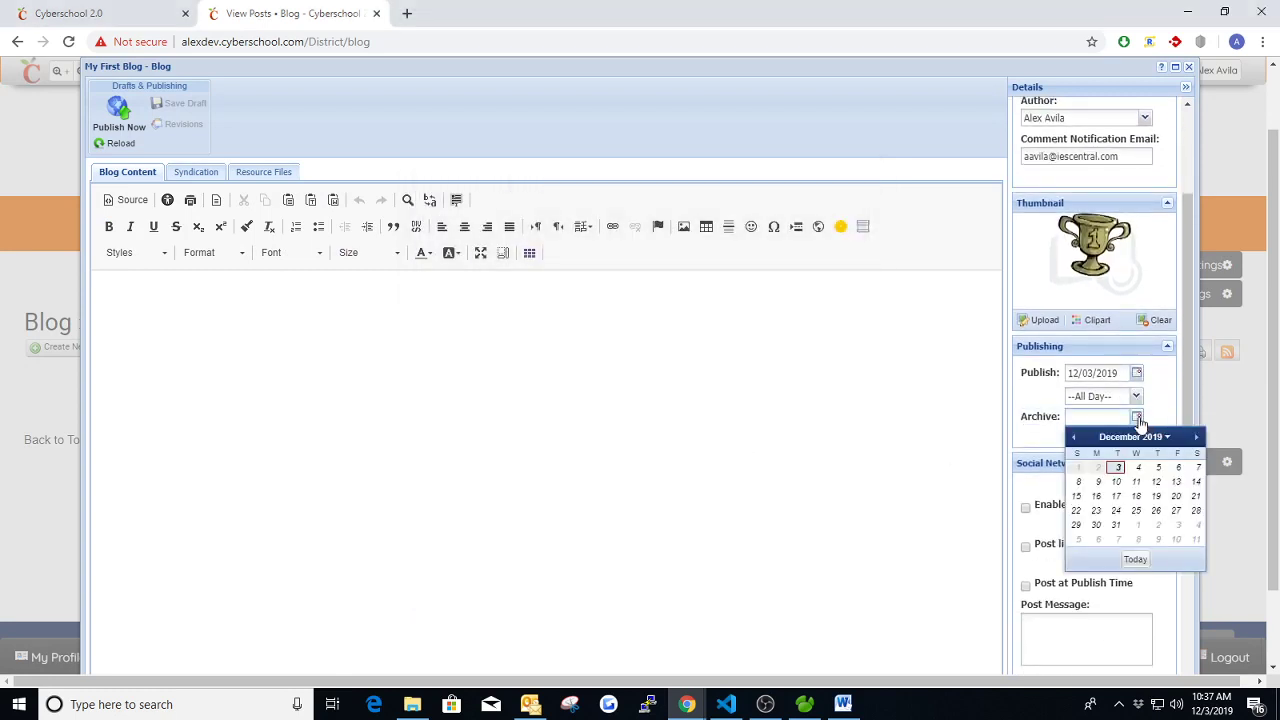
click(1138, 467)
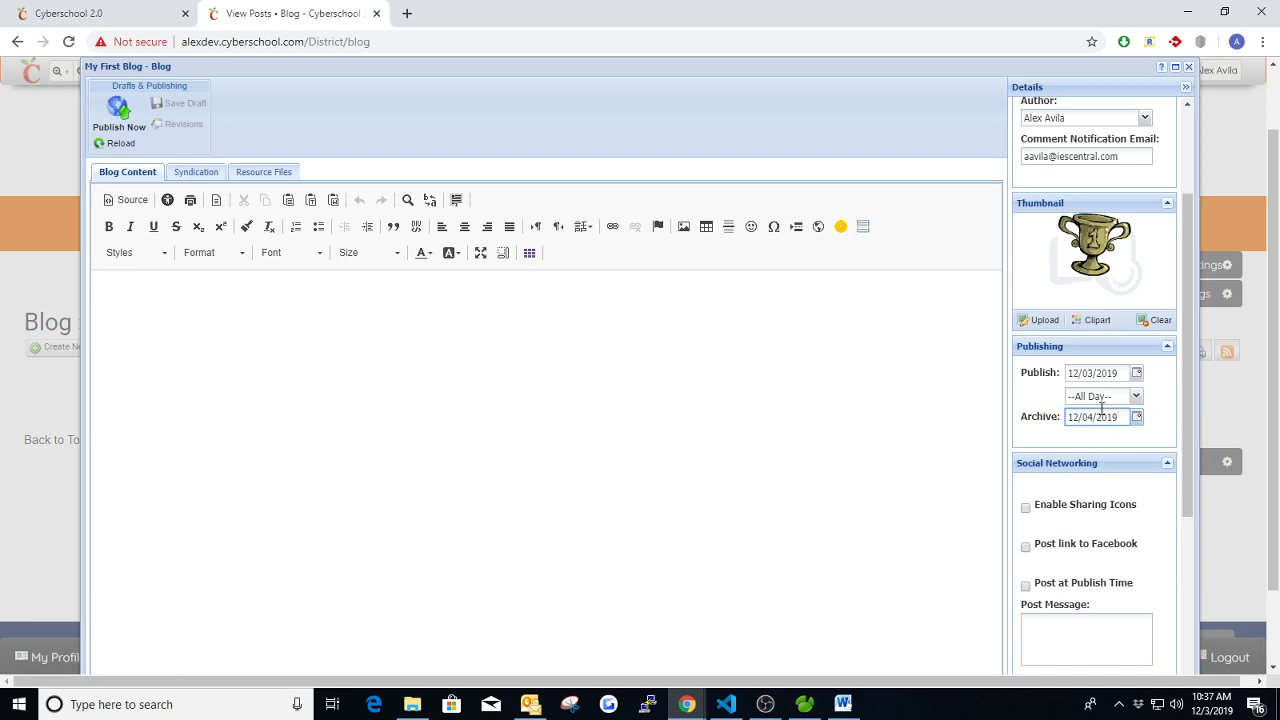
- Review the post categories and leave the post uncategorized
scroll(1055, 436, down, 2)
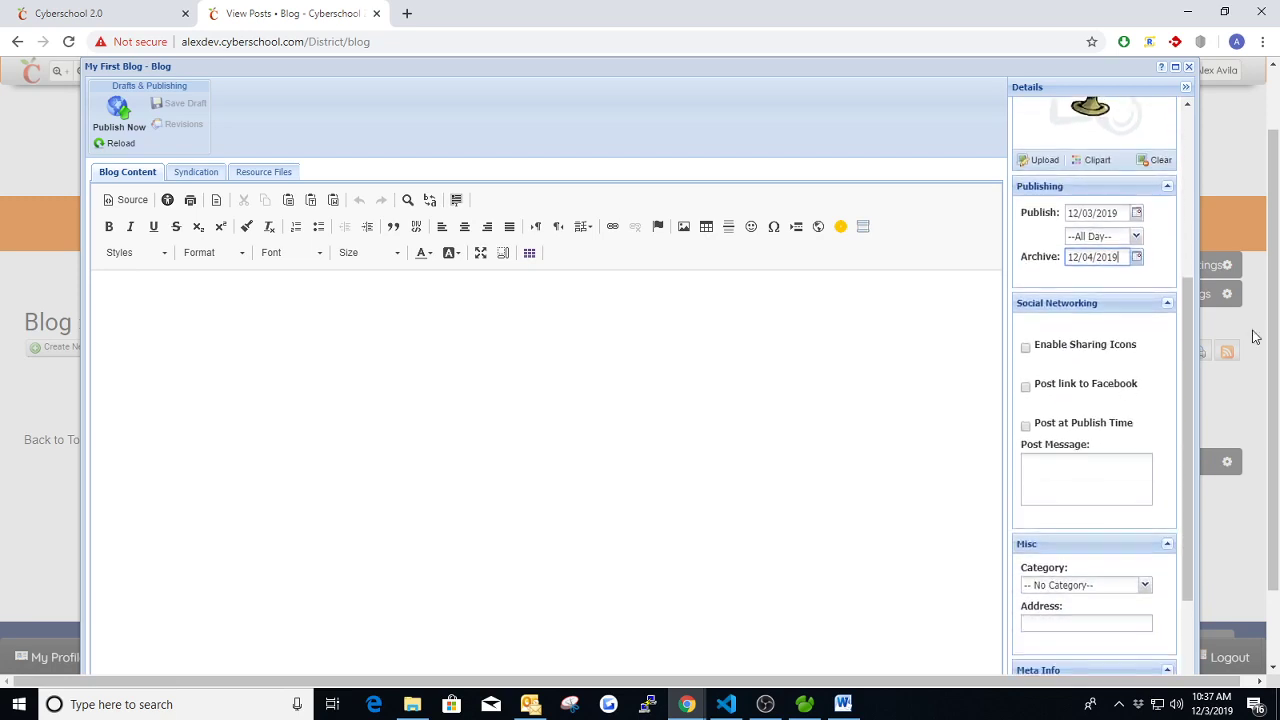
scroll(1062, 374, down, 1)
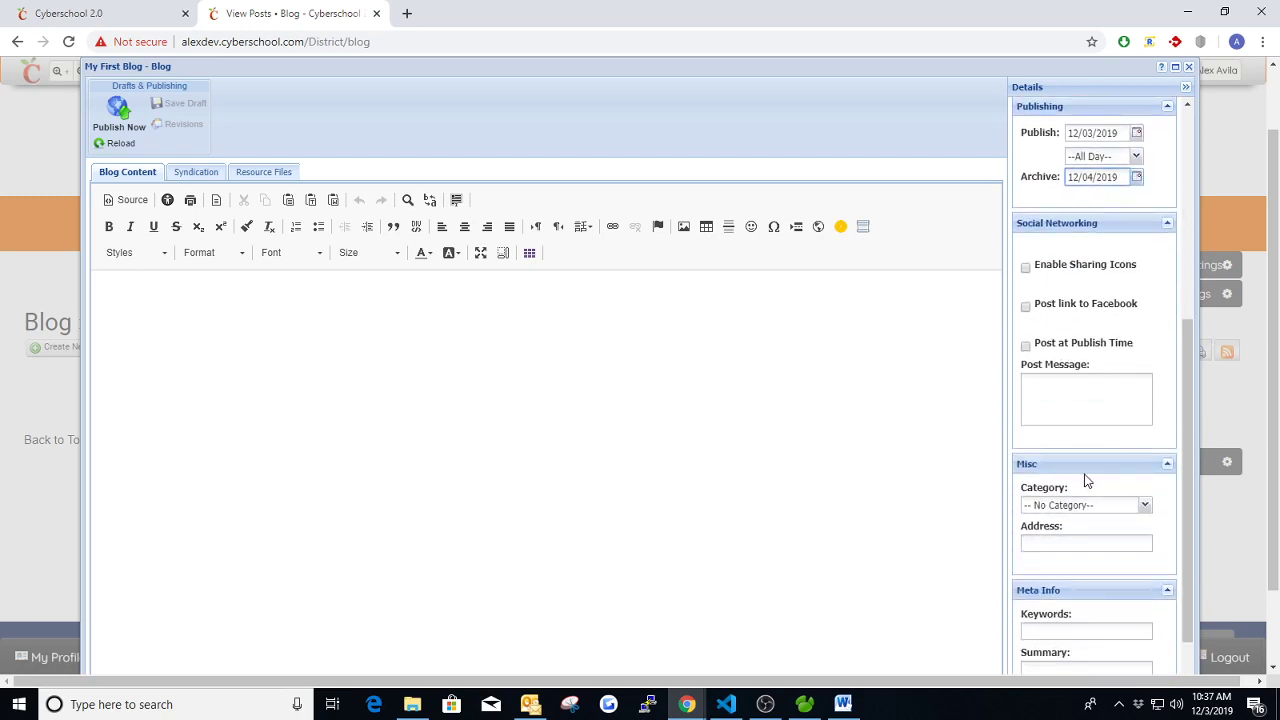
click(1147, 507)
click(1145, 507)
scroll(1100, 466, down, 2)
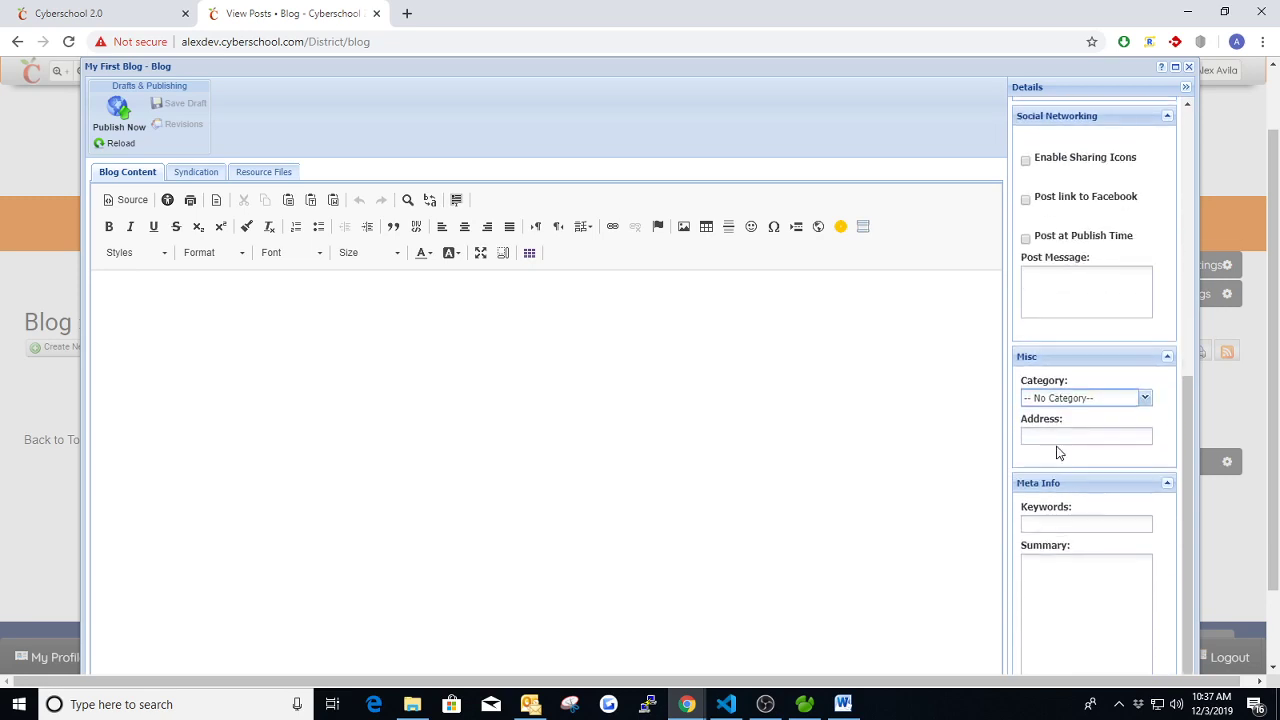
scroll(1059, 452, down, 1)
scroll(870, 430, up, 1)
- Write 'This is my first Blog' in the body and review Syndication and Resource Files
click(128, 324)
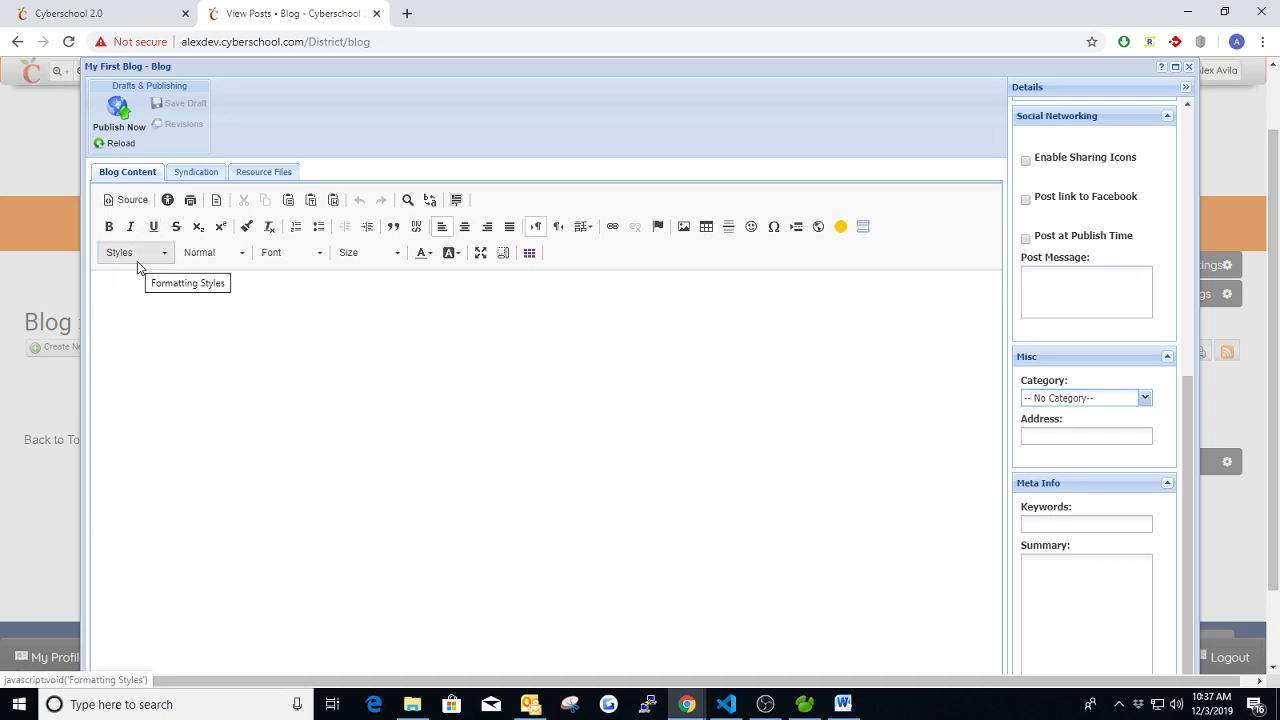
text(This is my first Blog)
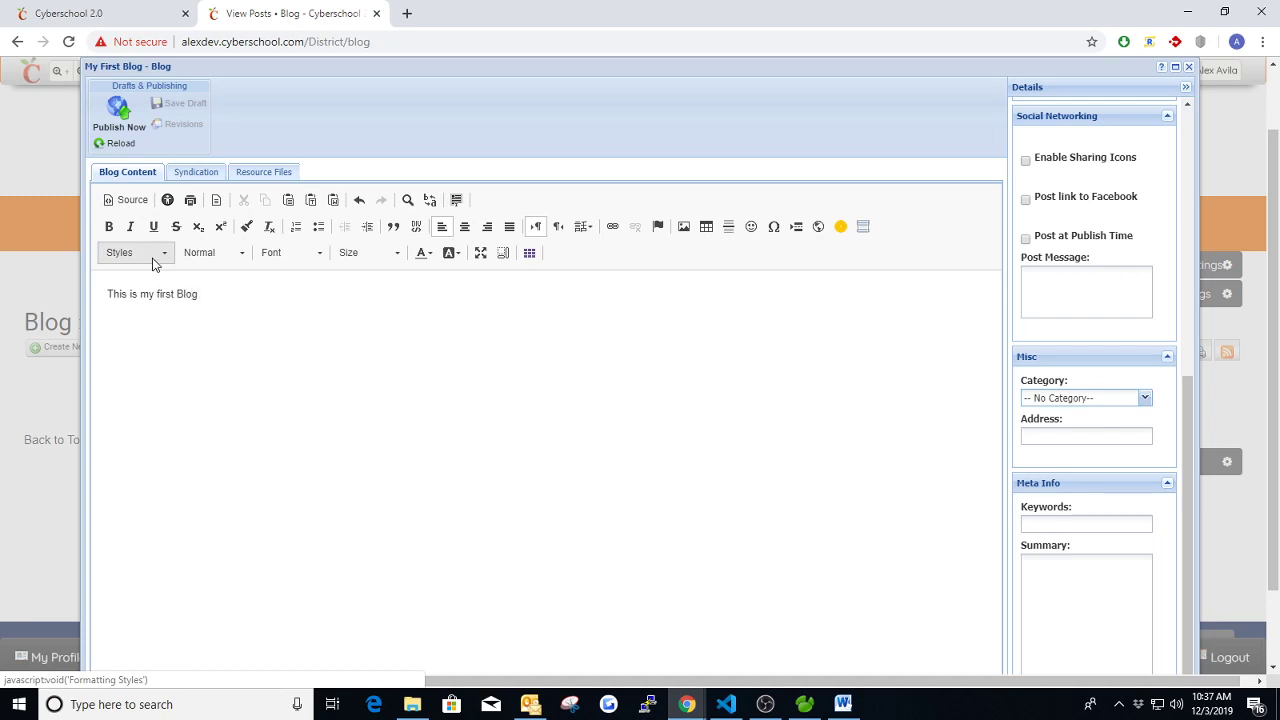
click(183, 175)
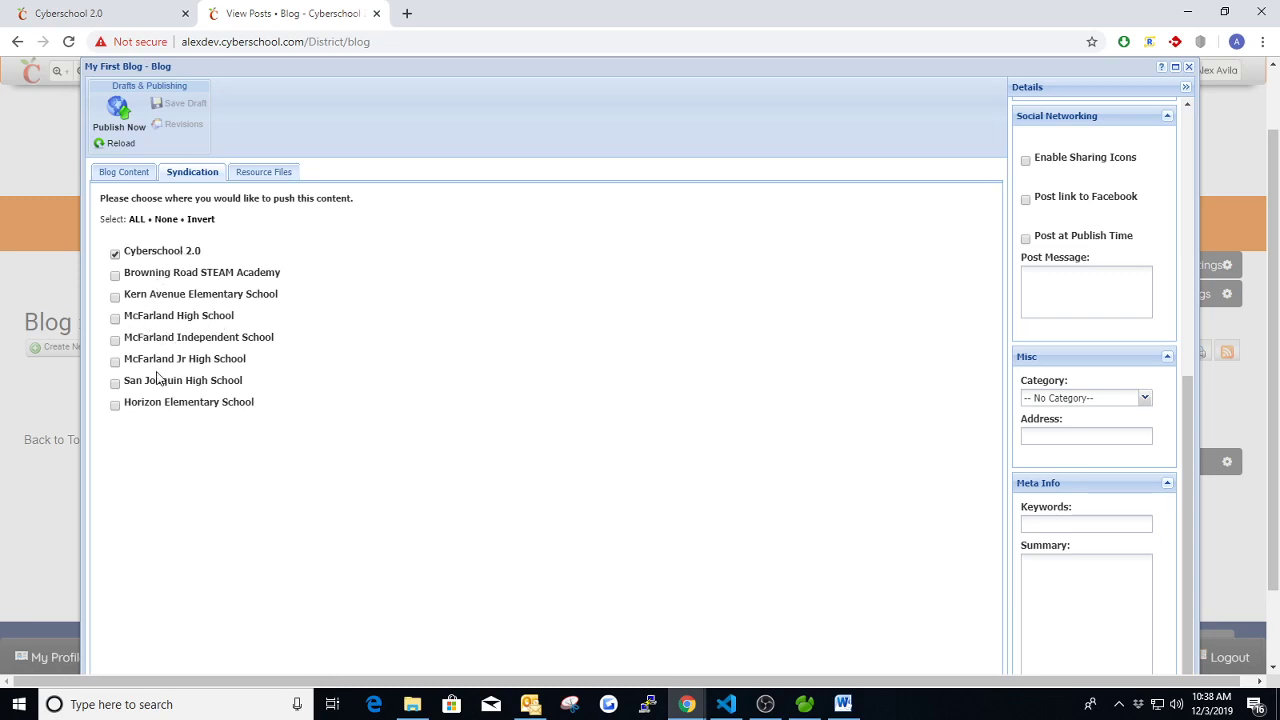
click(256, 173)
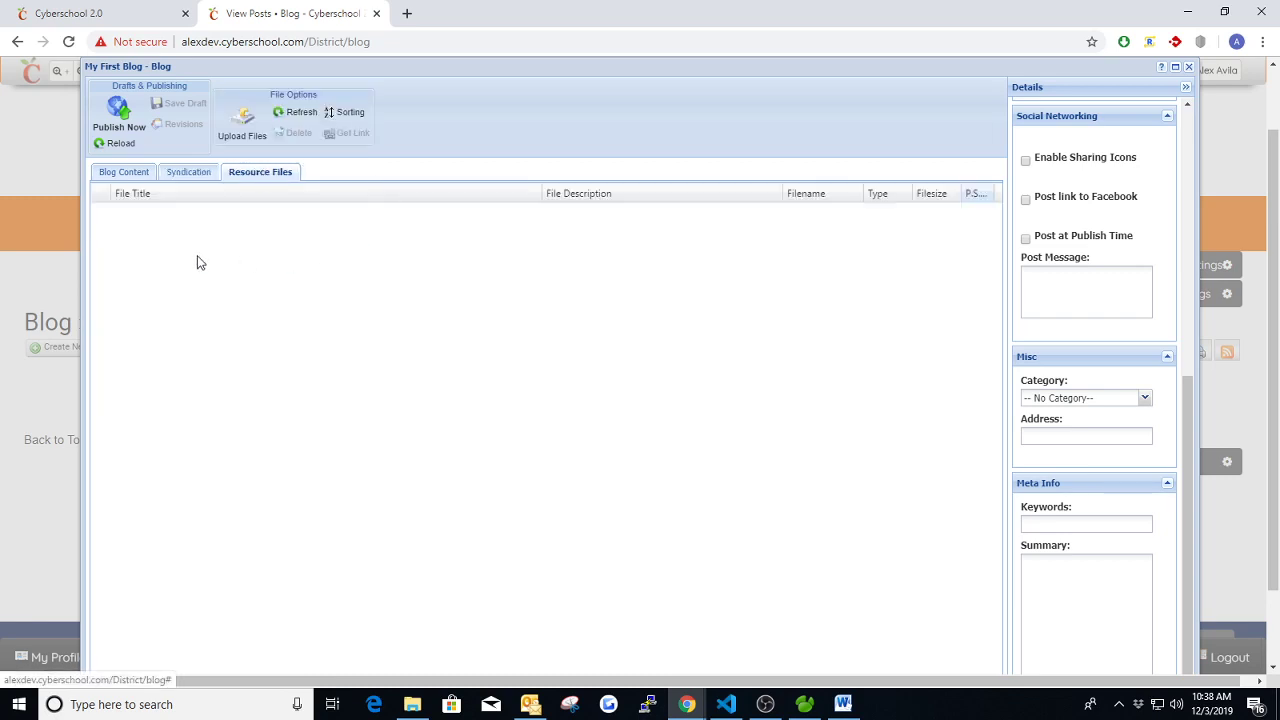
click(125, 175)
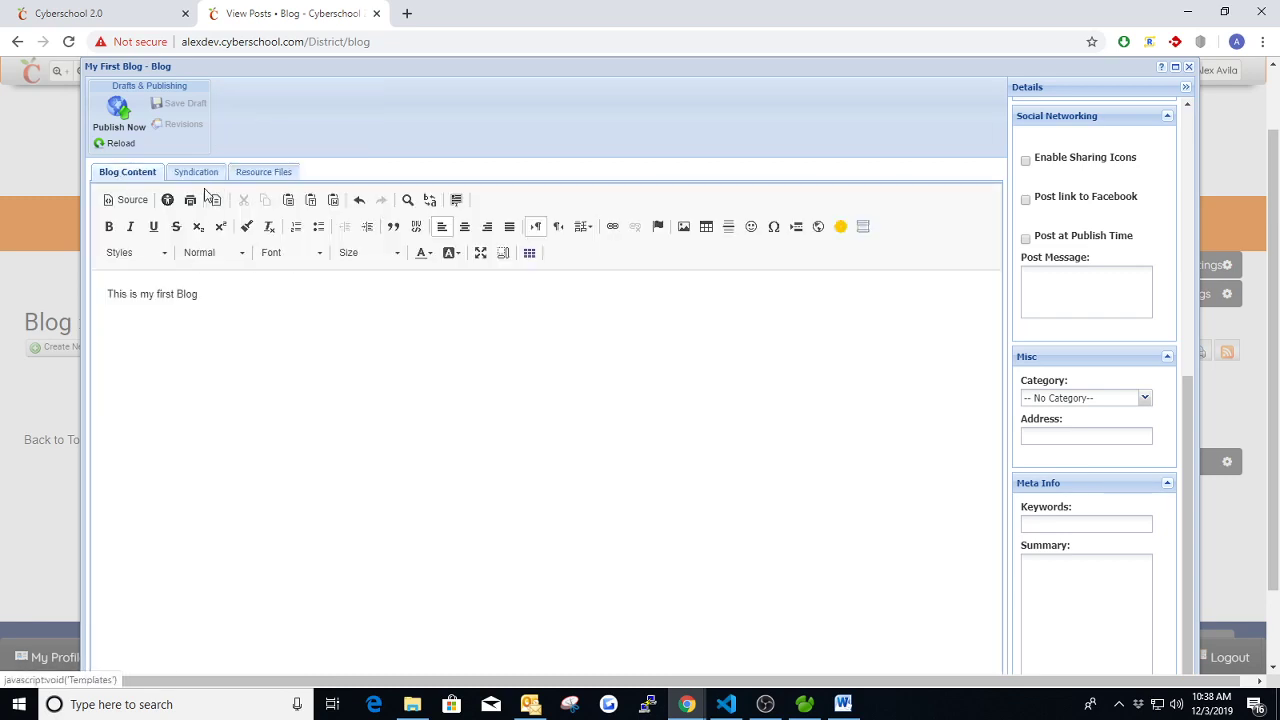
- Publish 'My First Blog' and reload the district homepage to see it in Blog Posts
click(112, 112)
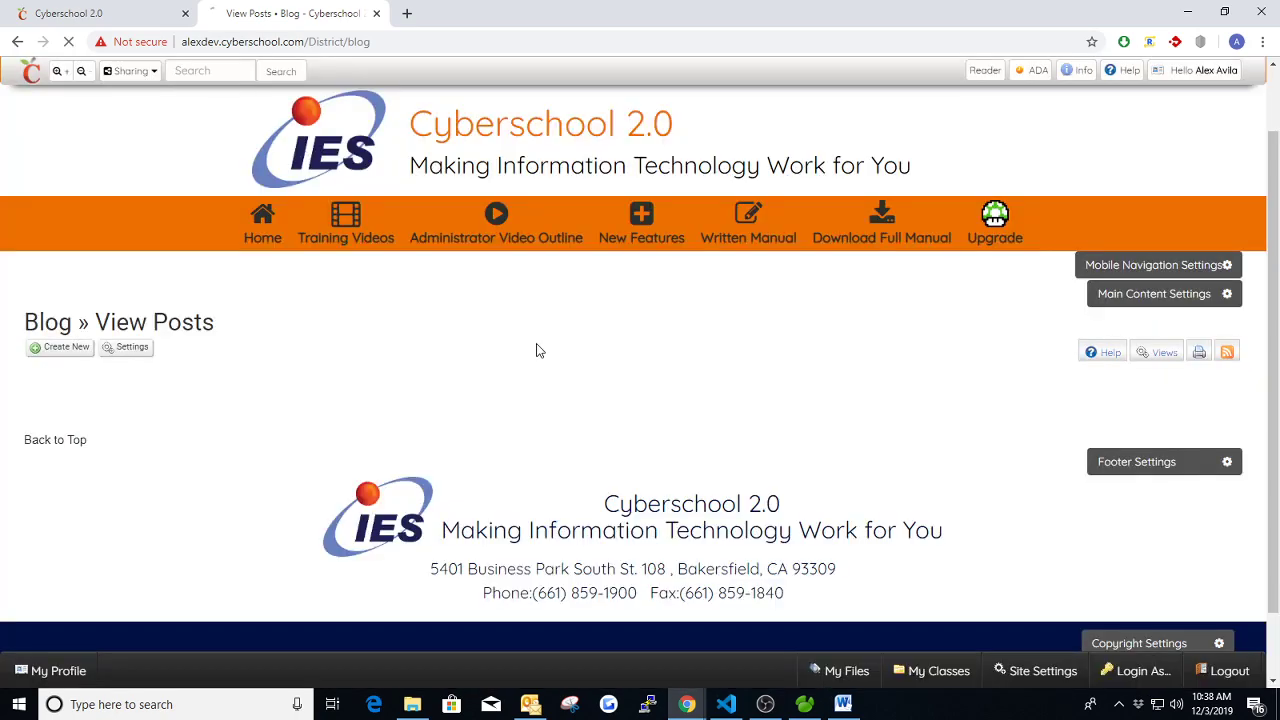
click(112, 14)
mouse_move(345, 225)
key(F5)
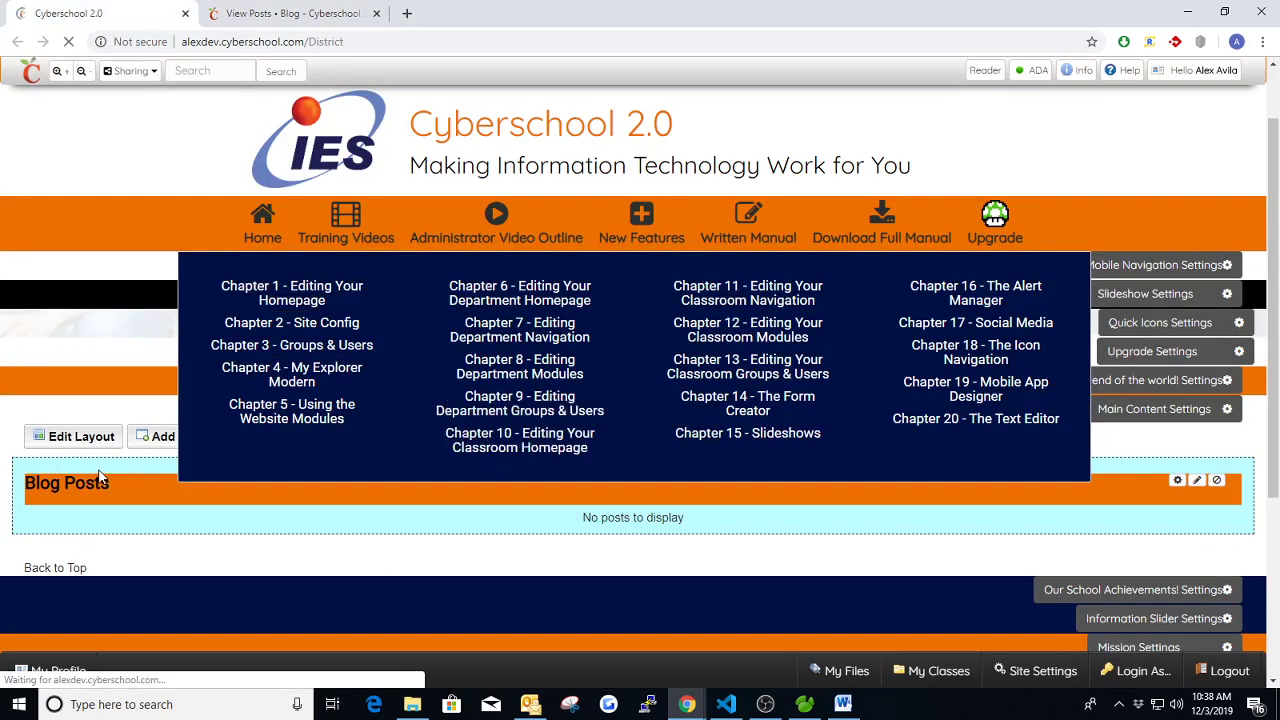
scroll(342, 438, down, 1)
scroll(342, 440, down, 1)
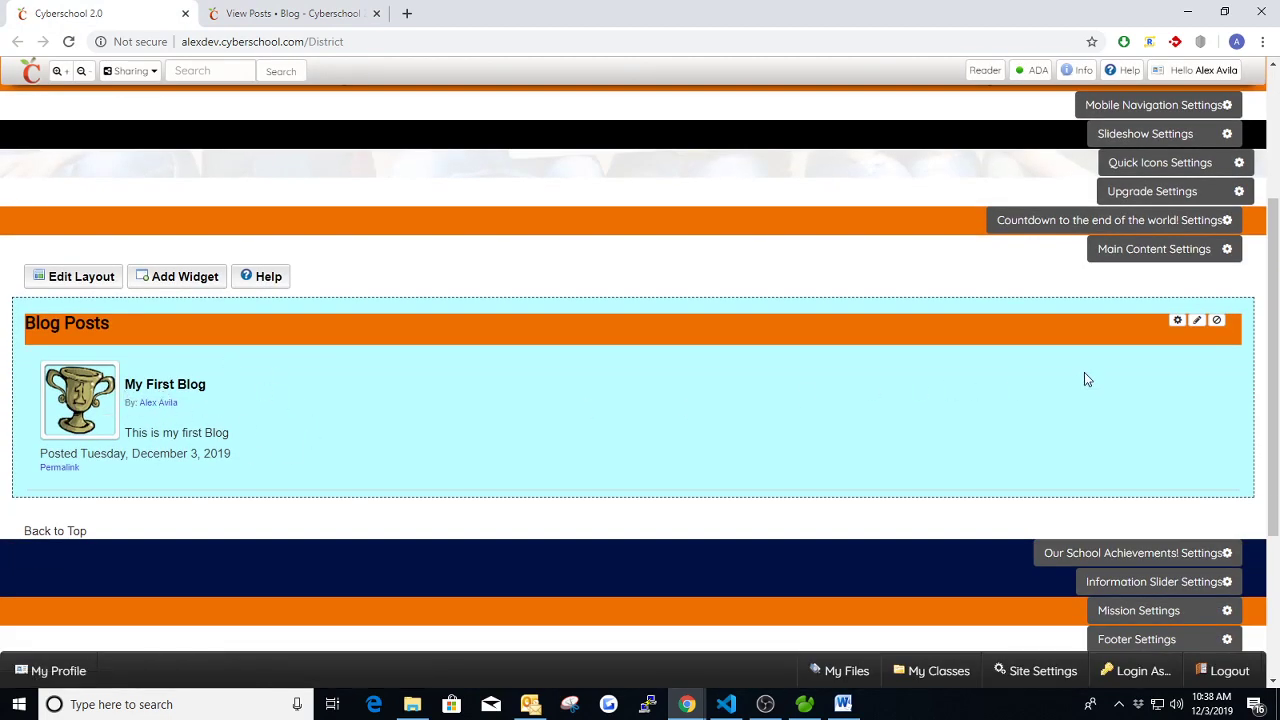
- Set the Blog Posts widget's truncate length to 6 and save
click(1177, 320)
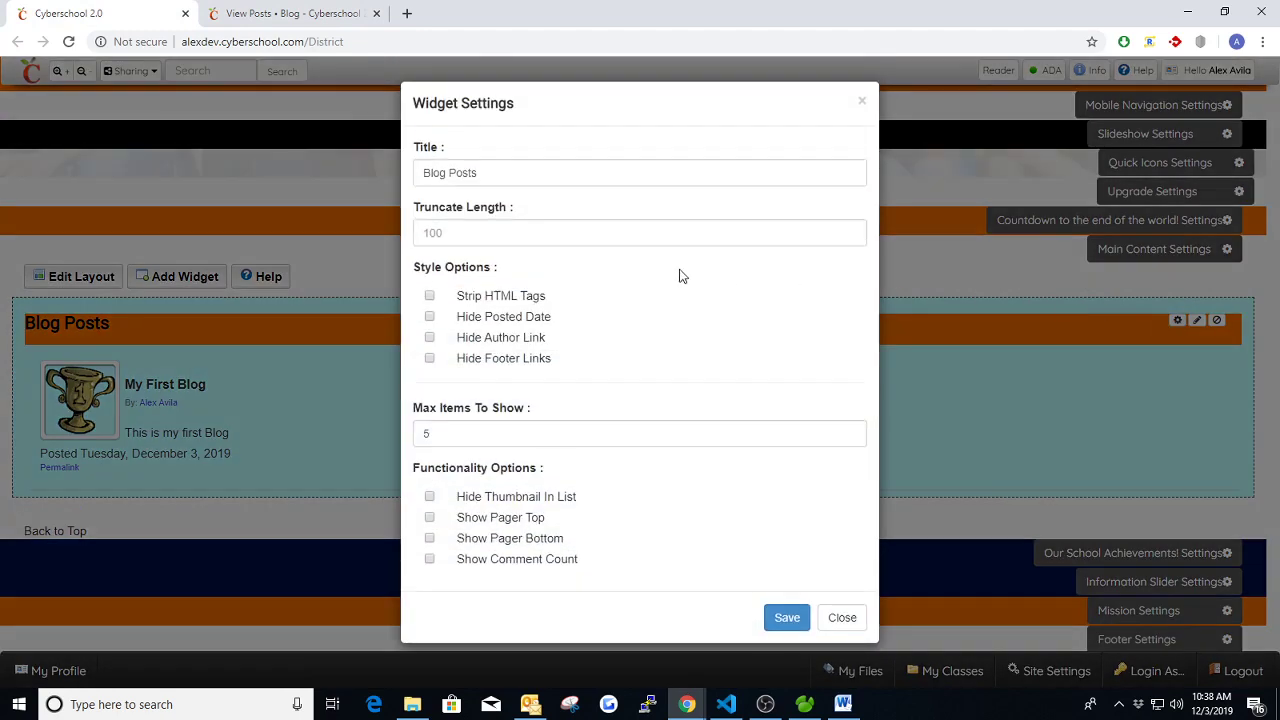
click(450, 232)
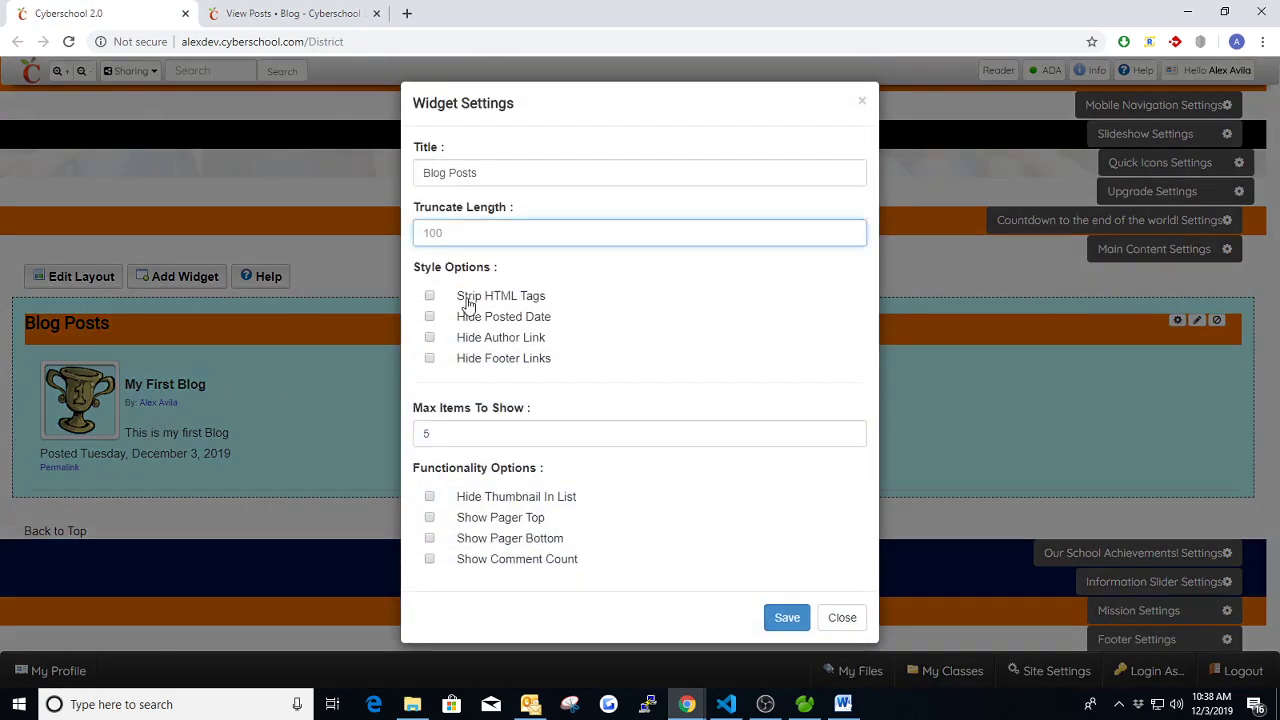
text(6)
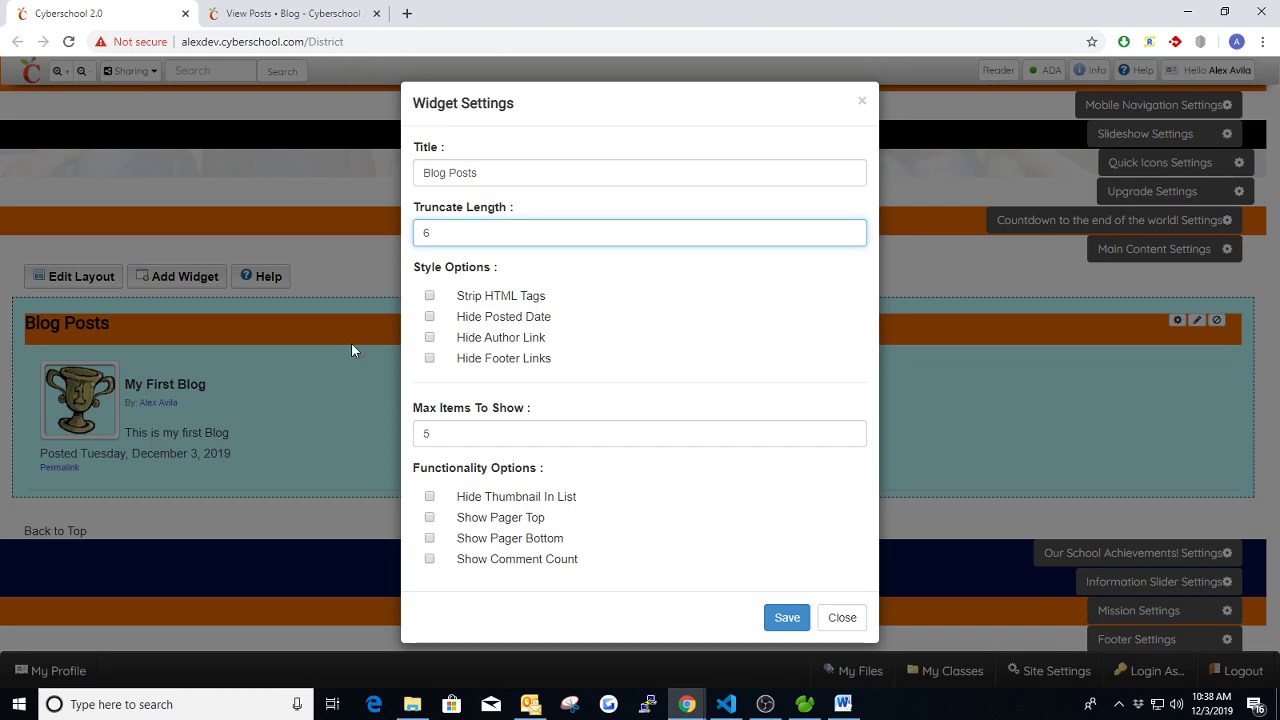
click(790, 615)
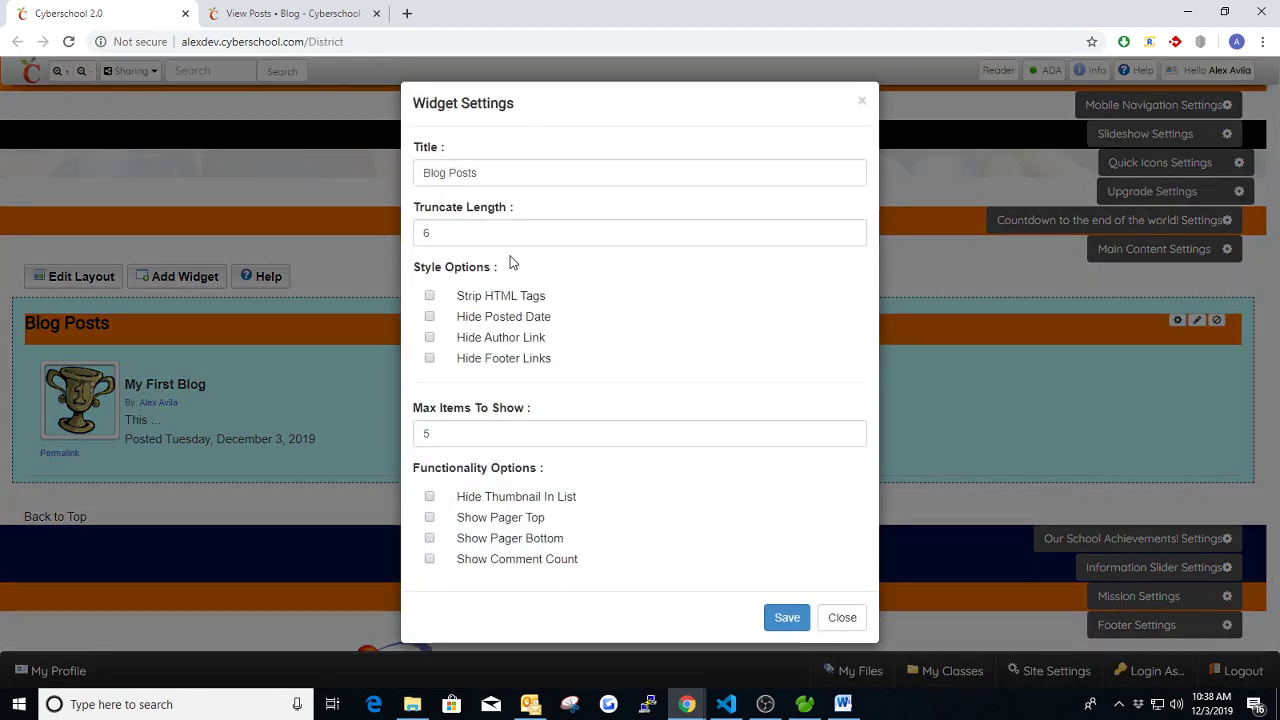
- Change the truncate length to 10, save, and reopen the widget settings
click(503, 240)
key(BackSpace)
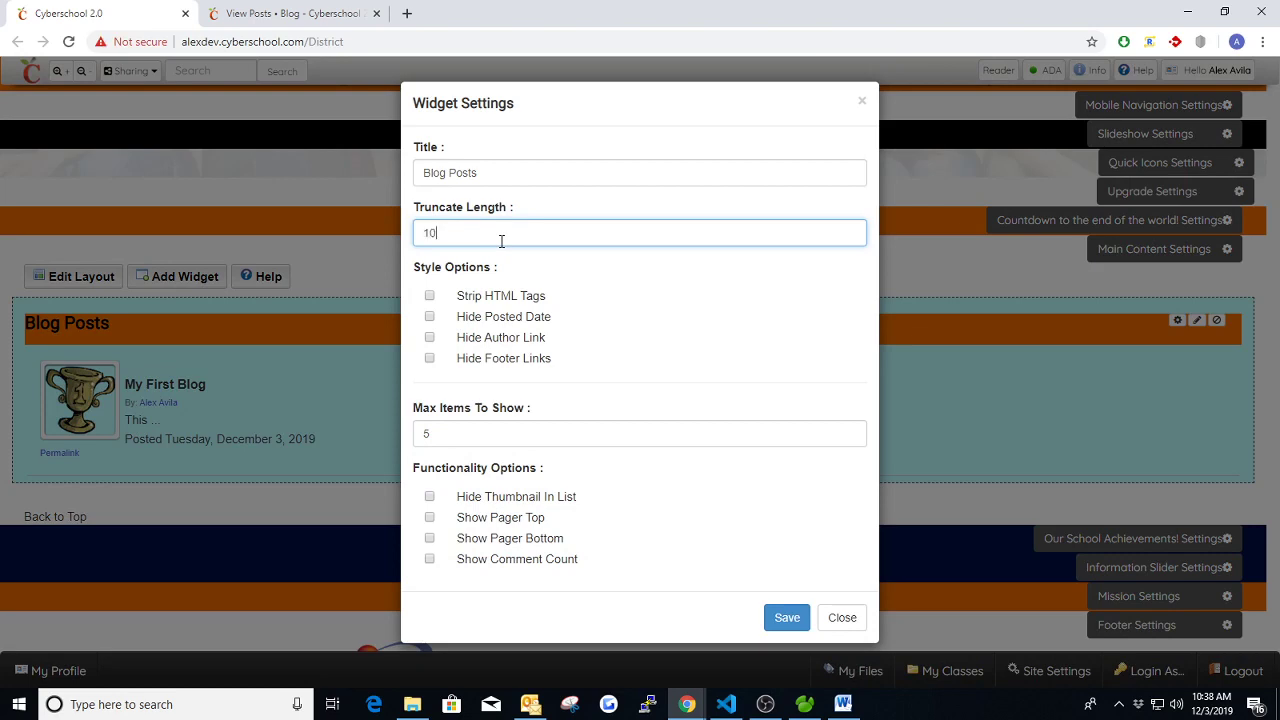
click(787, 617)
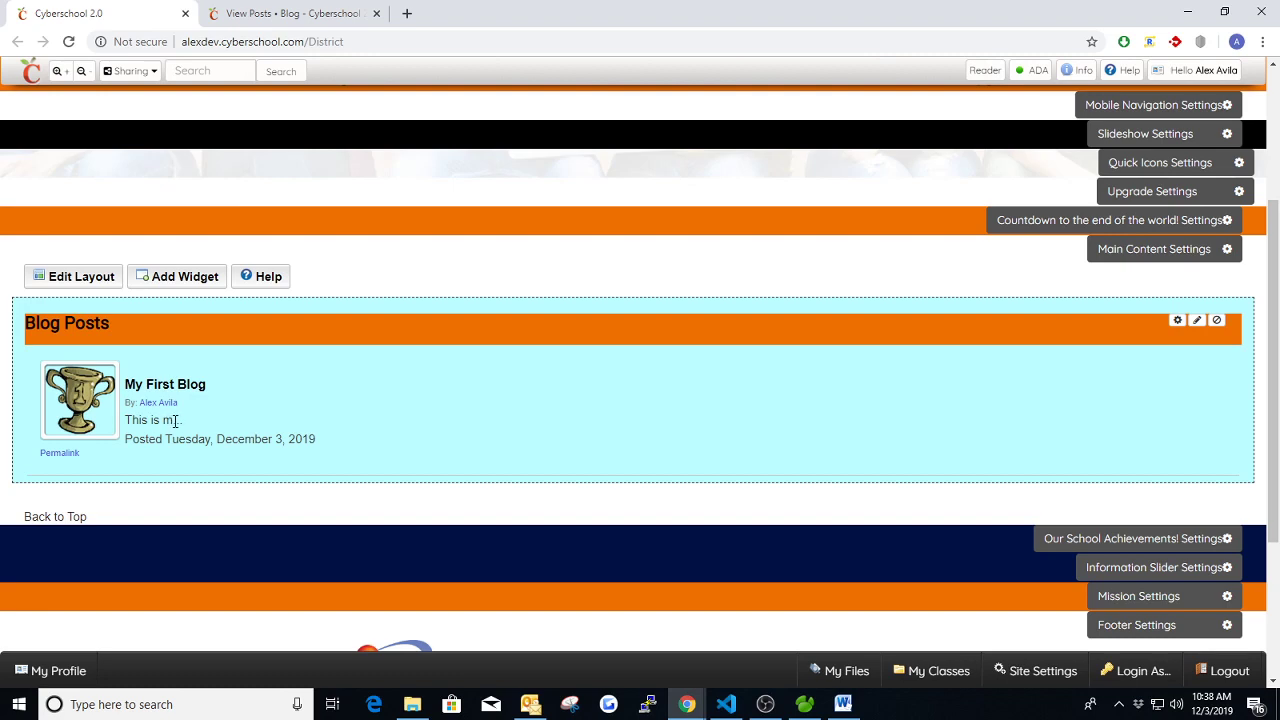
click(1177, 320)
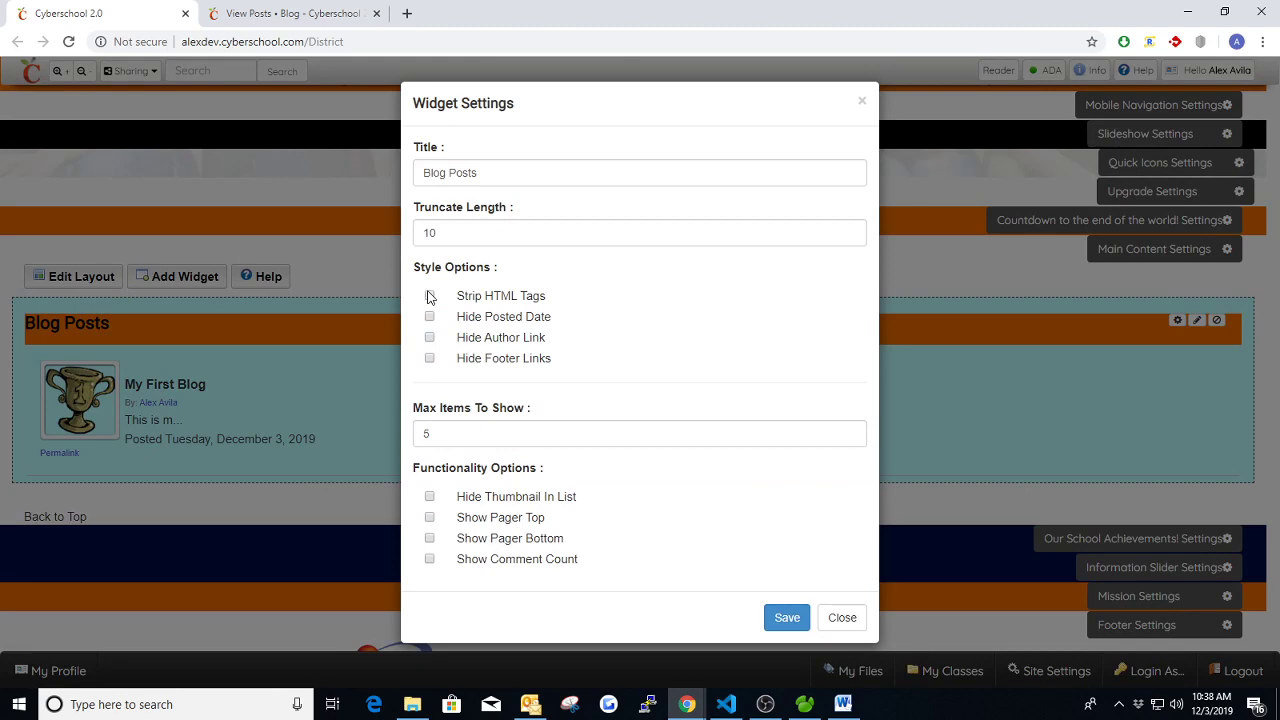
- Edit 'My First Blog' and delete the stray <h1> text from its body
click(290, 13)
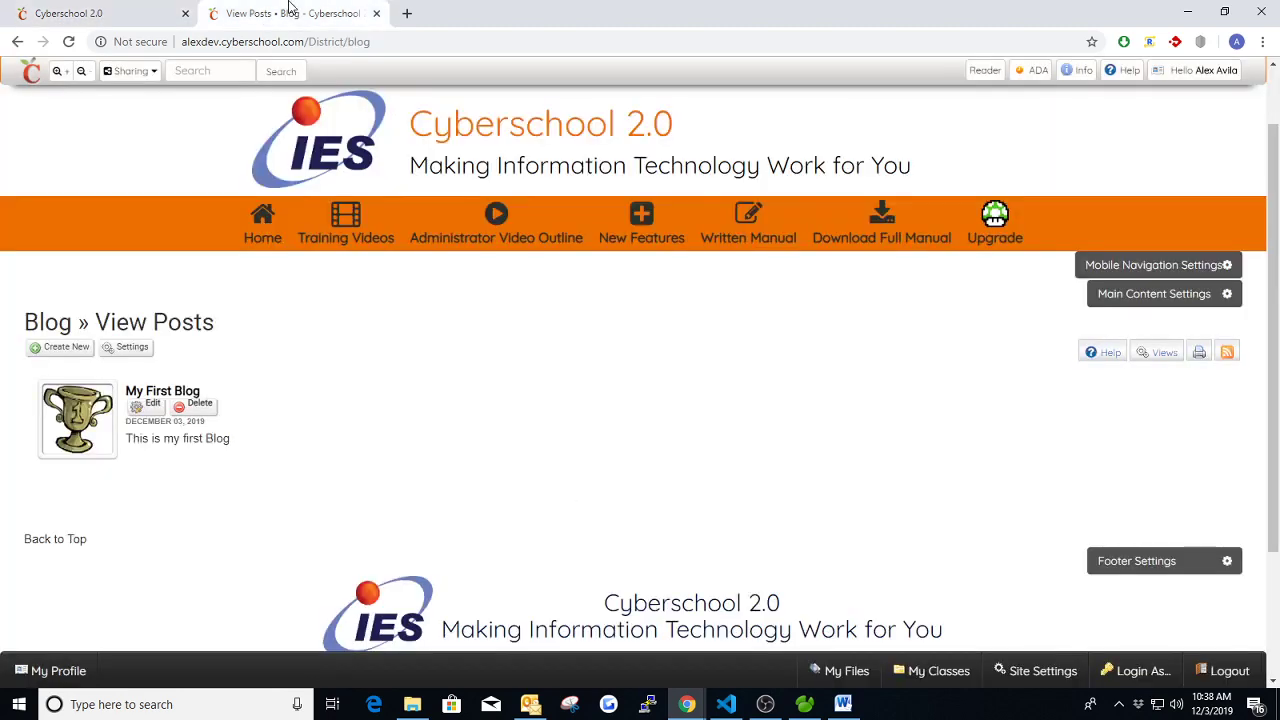
click(142, 405)
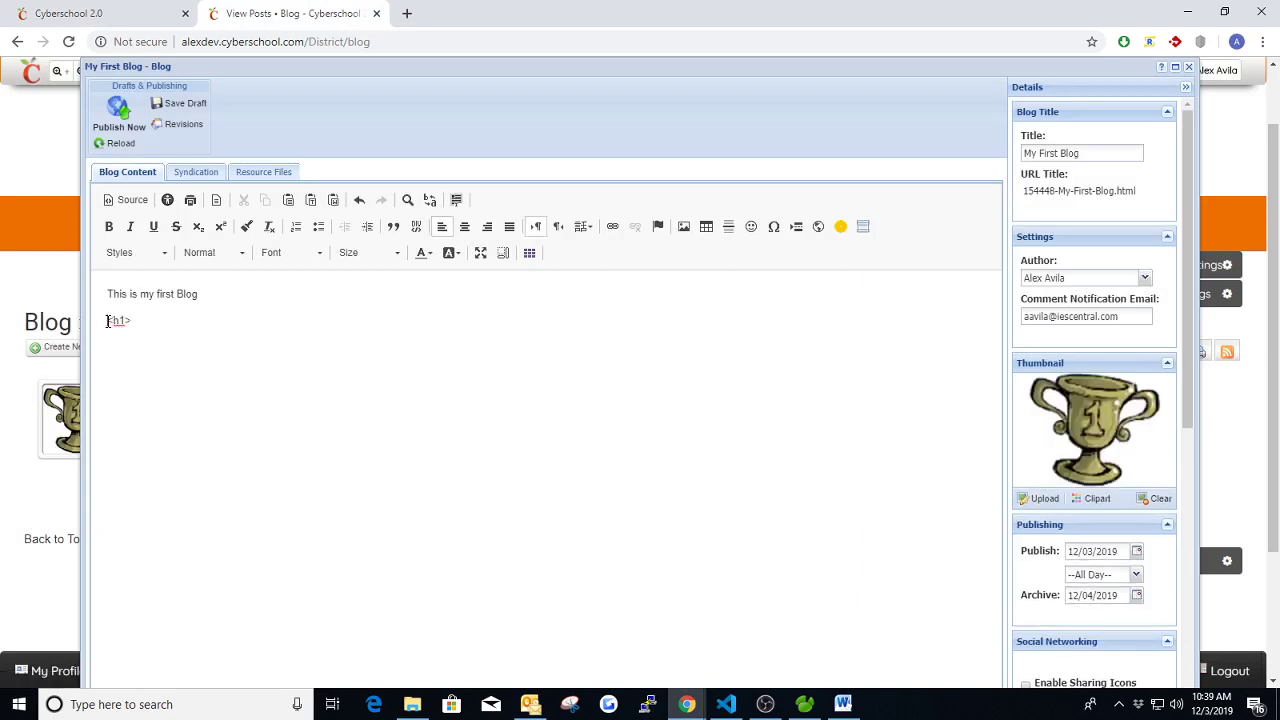
drag(107, 321, 140, 321)
click(140, 319)
key(BackSpace)
key(BackSpace)
key(BackSpace)
- Publish the edited post and test toggling the posted date and author link options
click(117, 118)
click(105, 13)
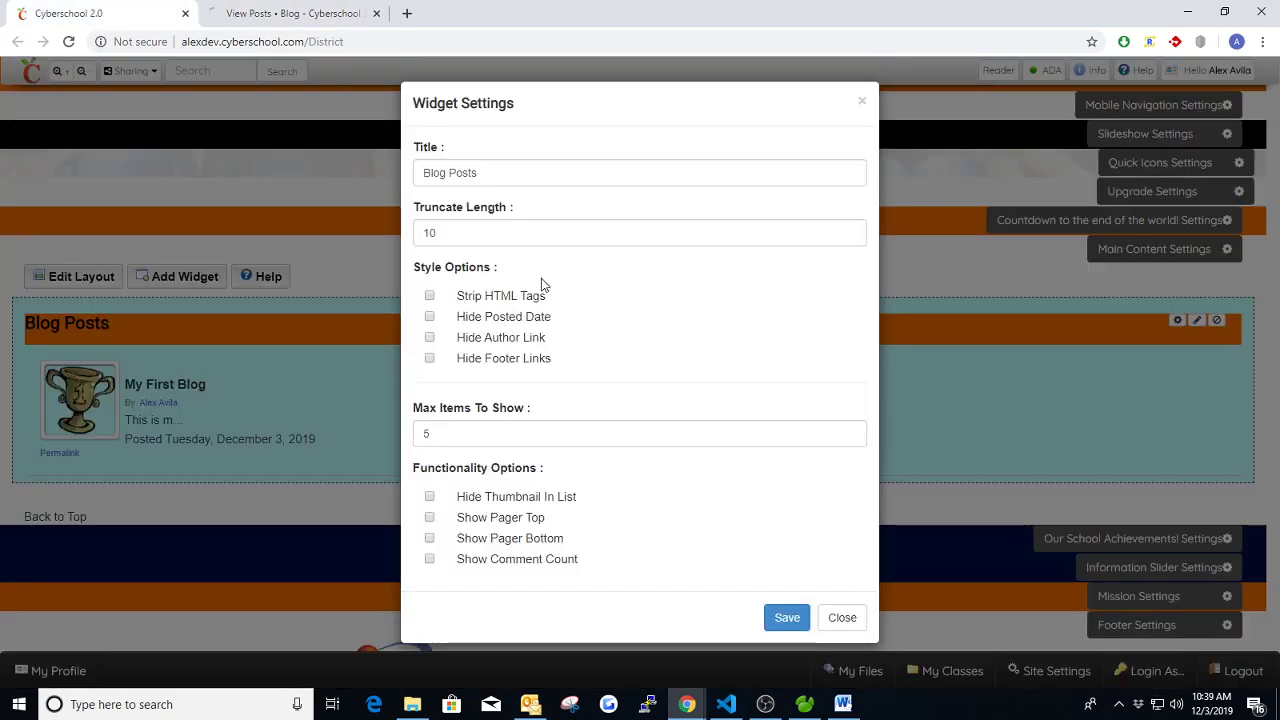
click(430, 317)
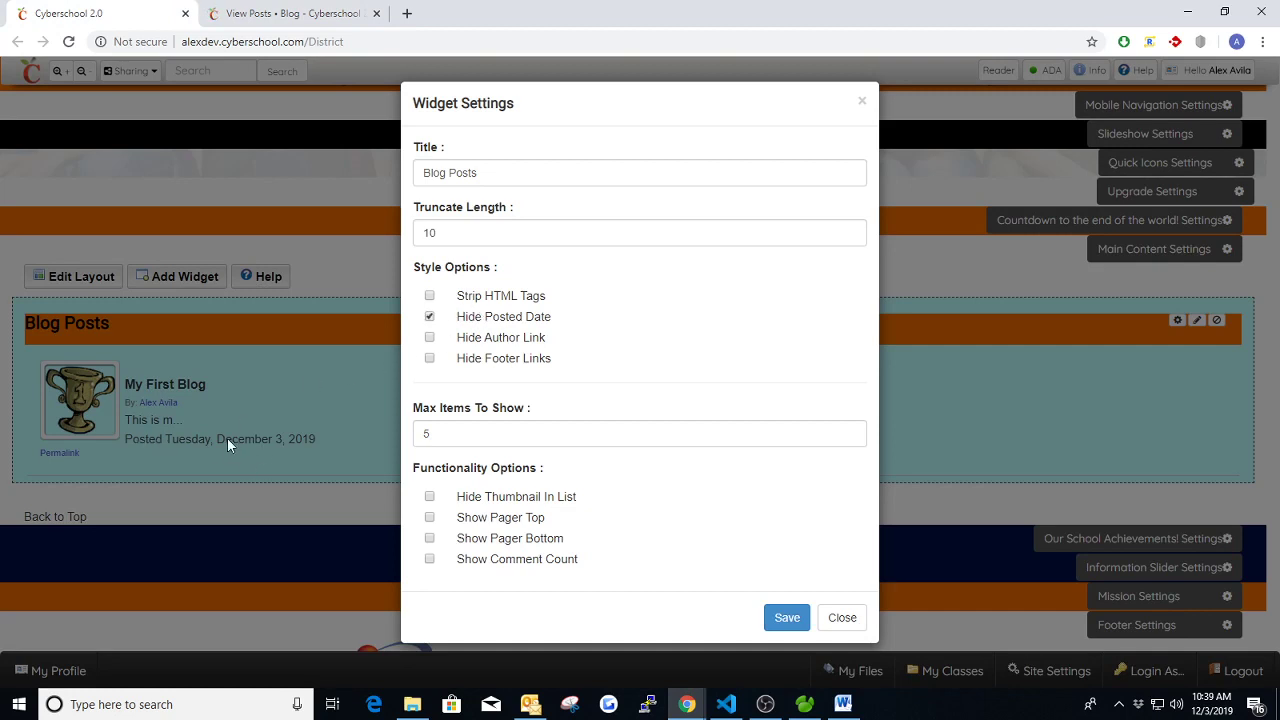
click(430, 317)
click(430, 339)
click(430, 338)
- Keep footer links and thumbnail shown, enable Show Pager Top, and save
click(430, 360)
click(463, 433)
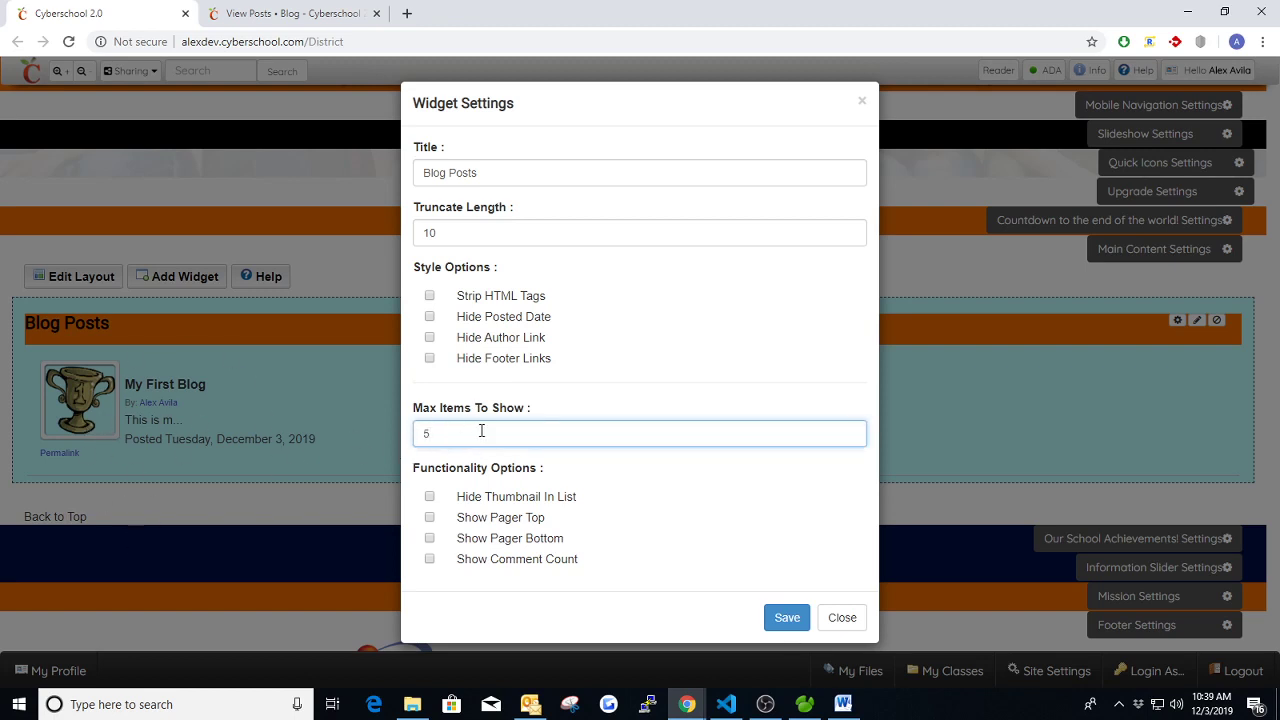
click(431, 497)
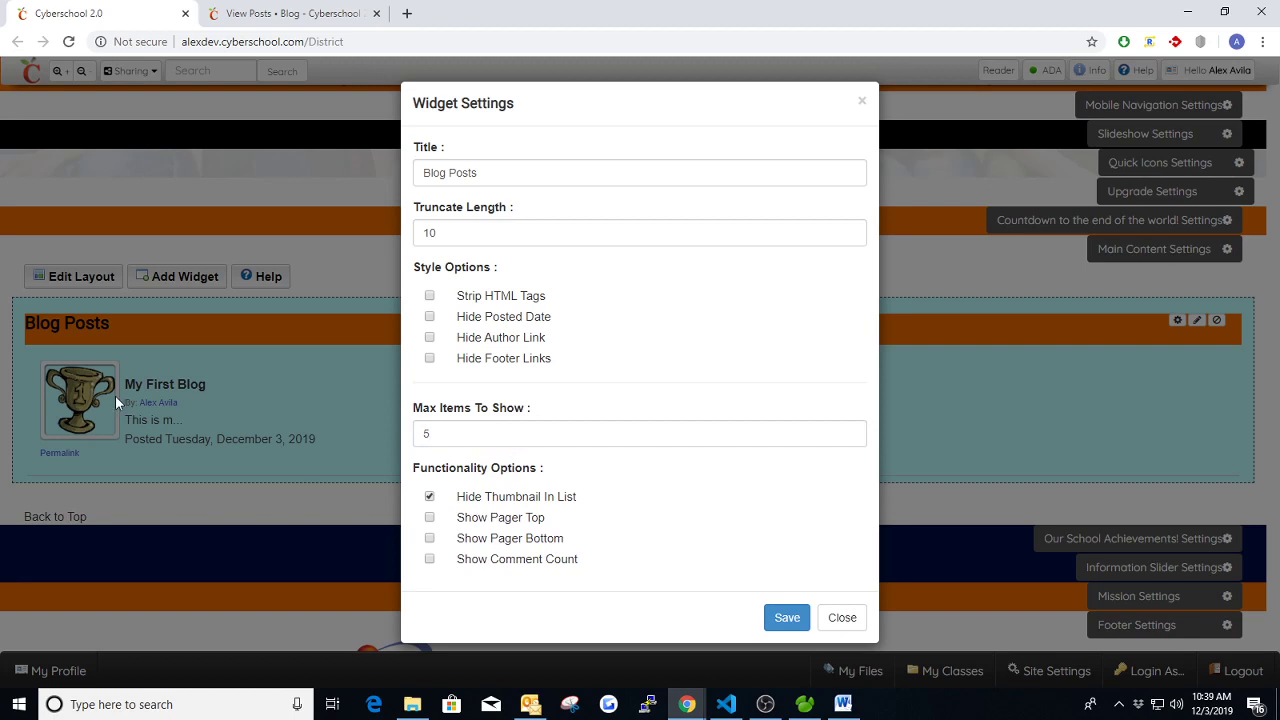
click(430, 497)
click(430, 517)
click(777, 616)
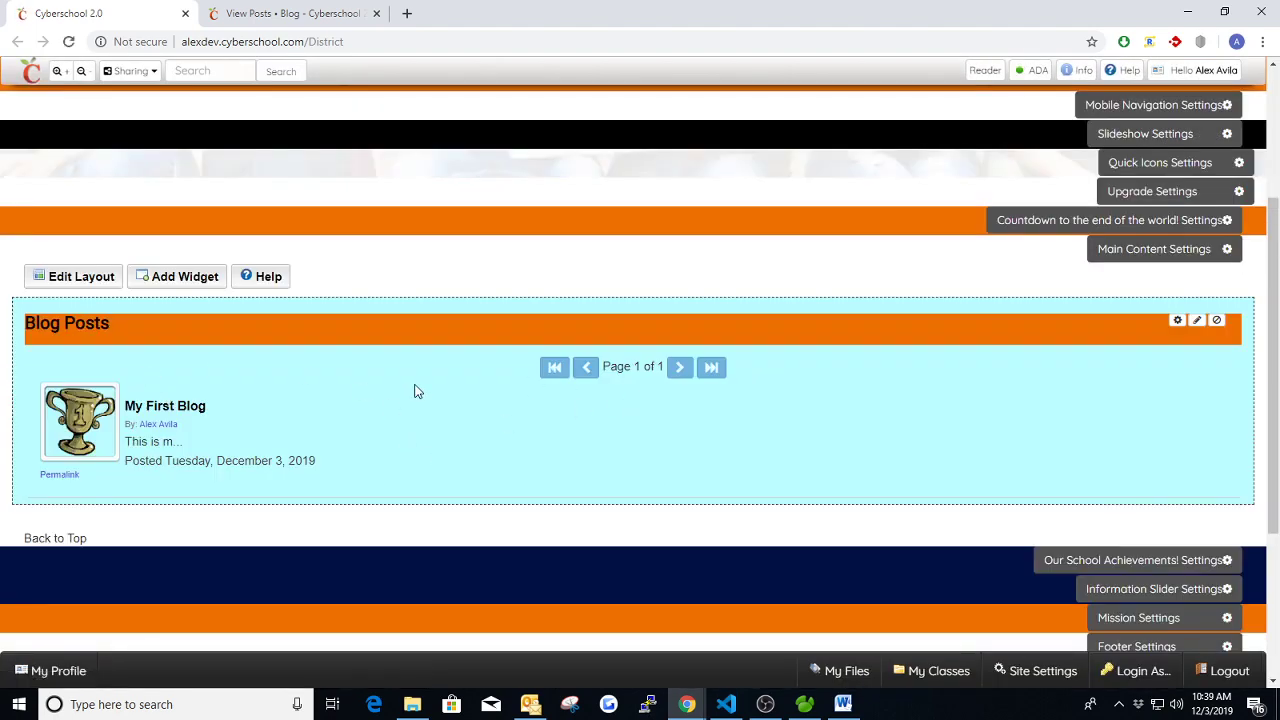
click(275, 14)
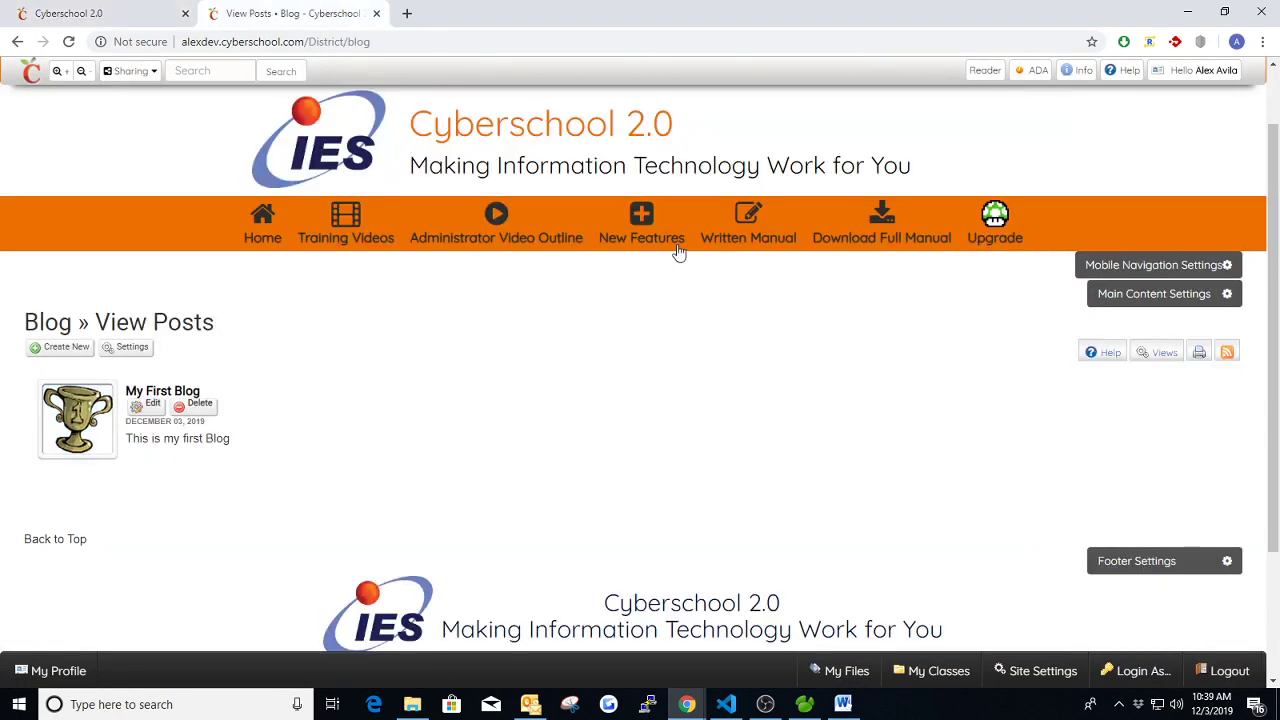
scroll(453, 400, down, 1)
scroll(451, 397, up, 1)
click(90, 14)
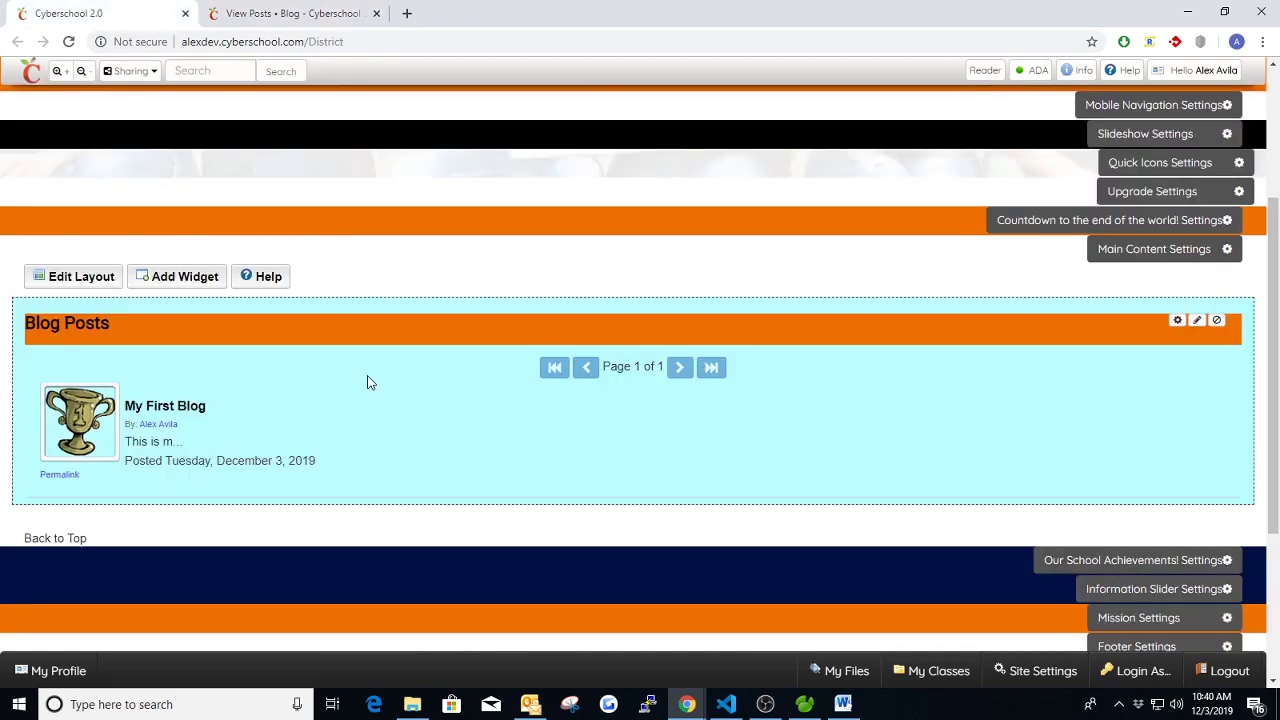
- Check the widget's max items value, then close settings without changes
click(1177, 320)
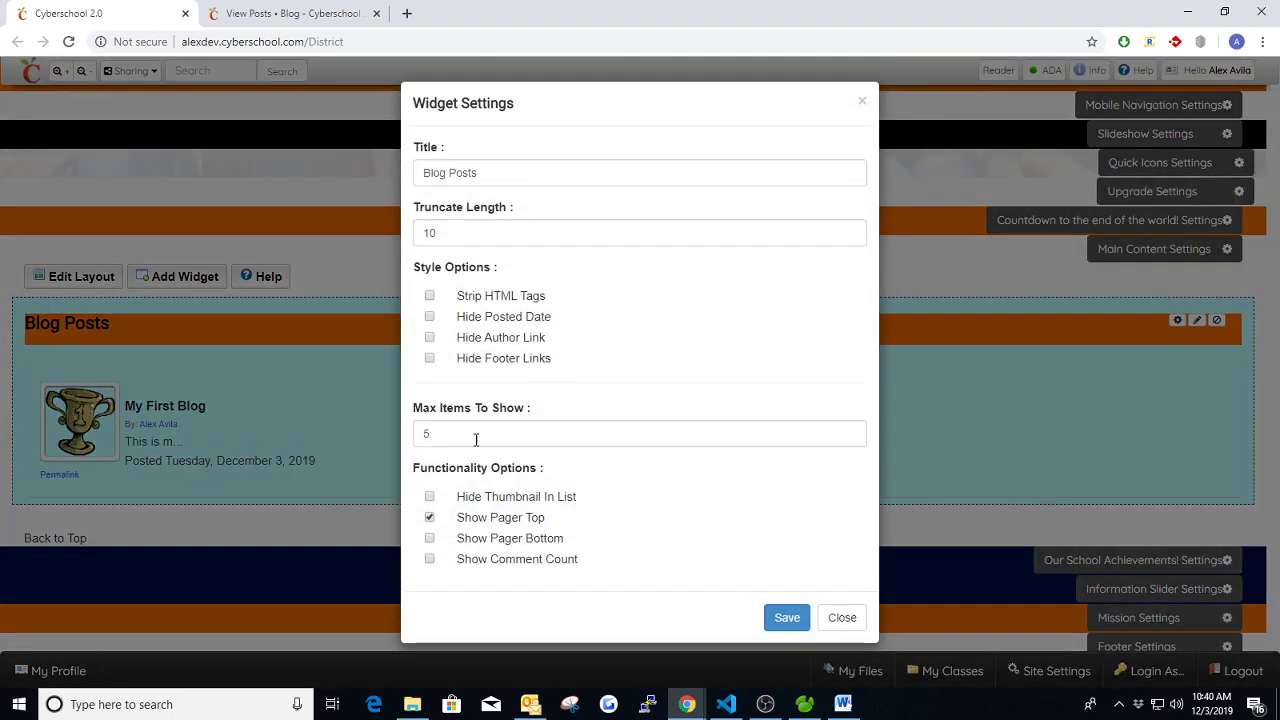
click(464, 438)
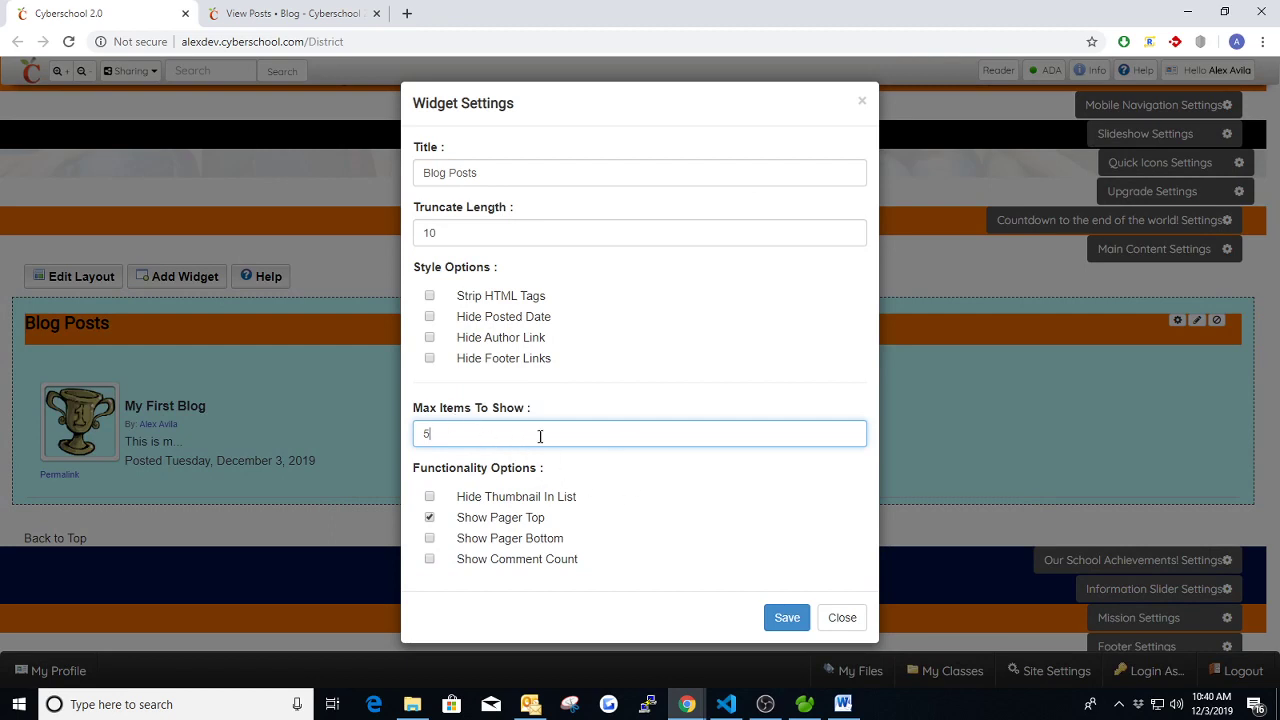
click(861, 104)
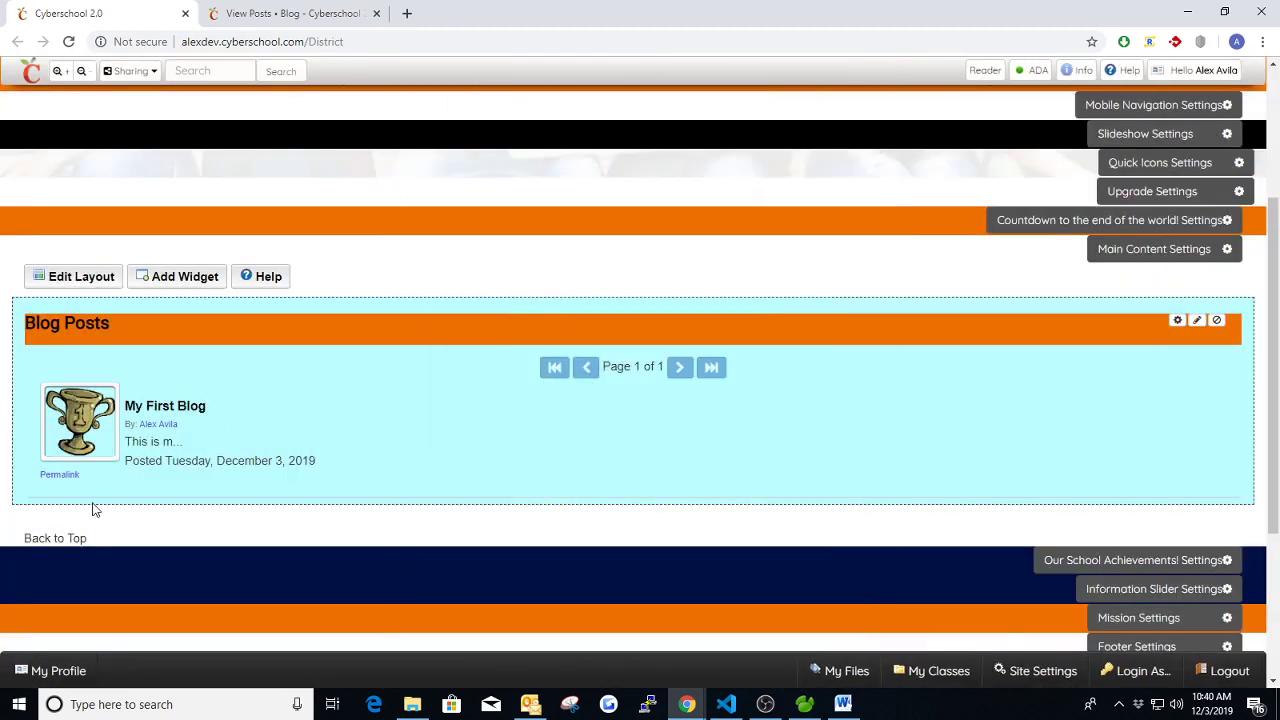
- Turn off the top and bottom pagers, enable Show Comment Count, and save
click(1177, 320)
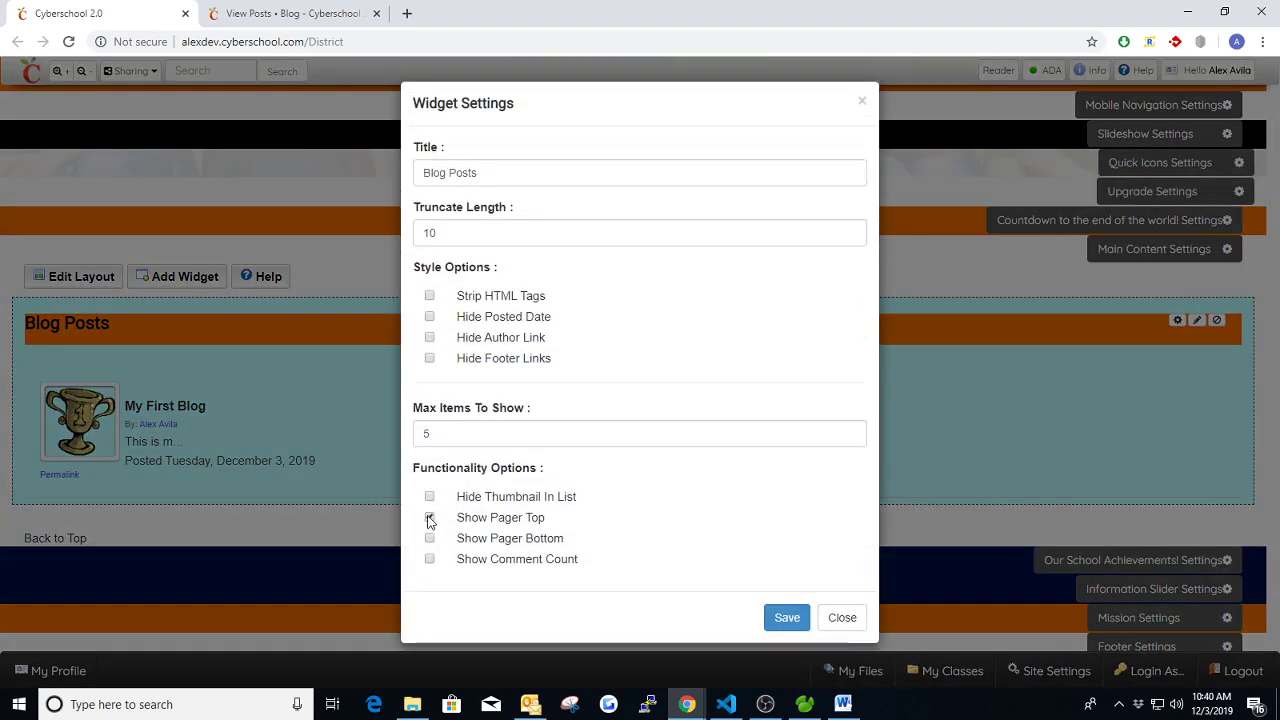
click(429, 518)
click(429, 538)
click(429, 538)
click(429, 559)
click(783, 620)
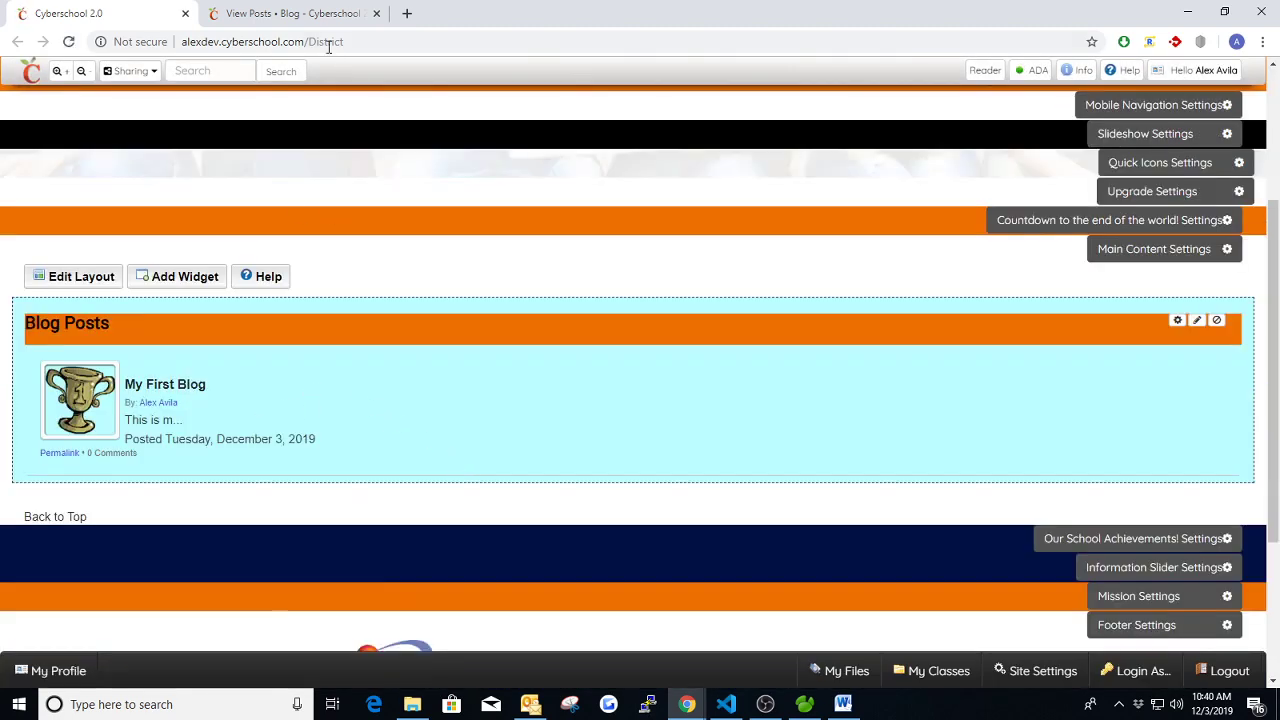
- Save the blog's settings from View Posts, then log out of the administrator account
click(289, 20)
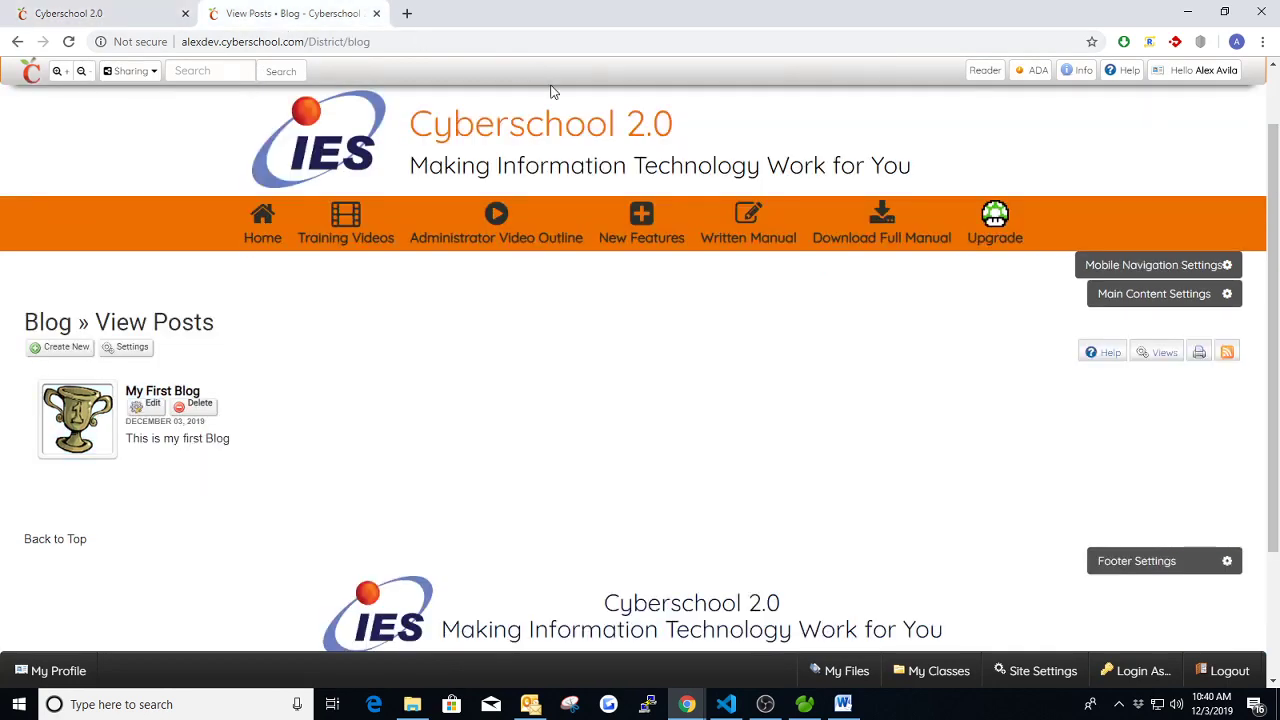
click(133, 350)
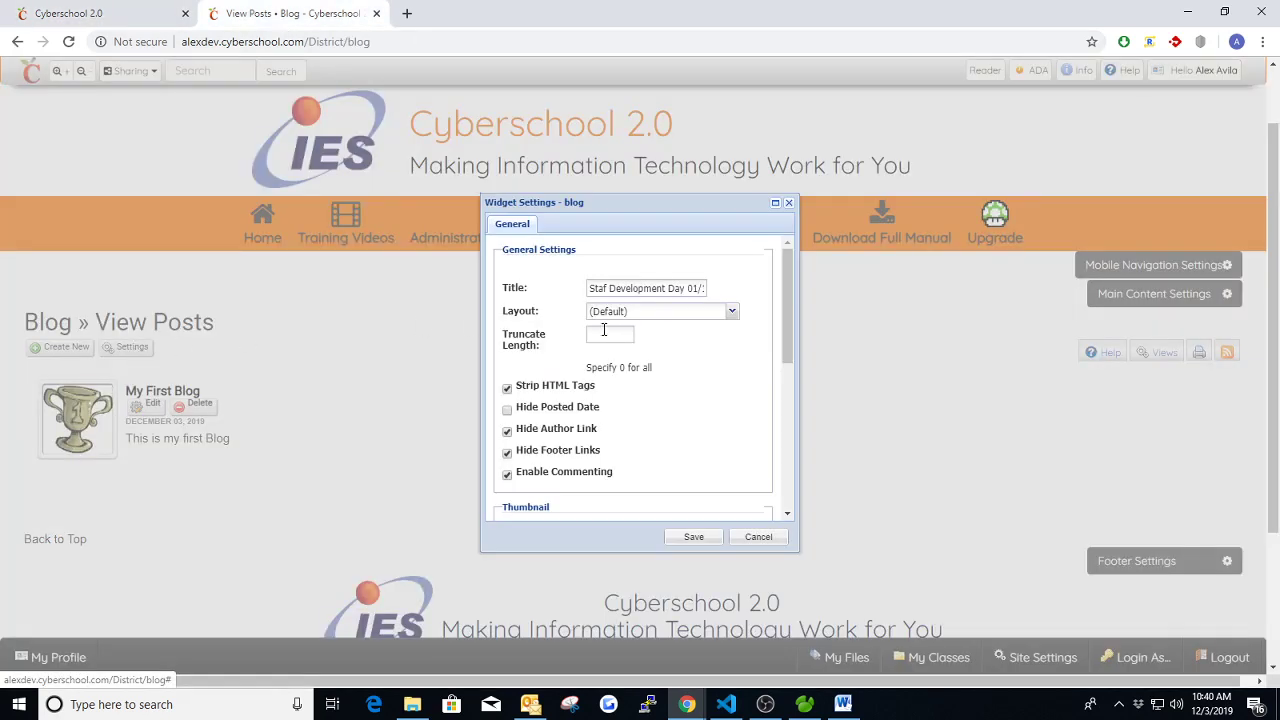
scroll(688, 370, down, 5)
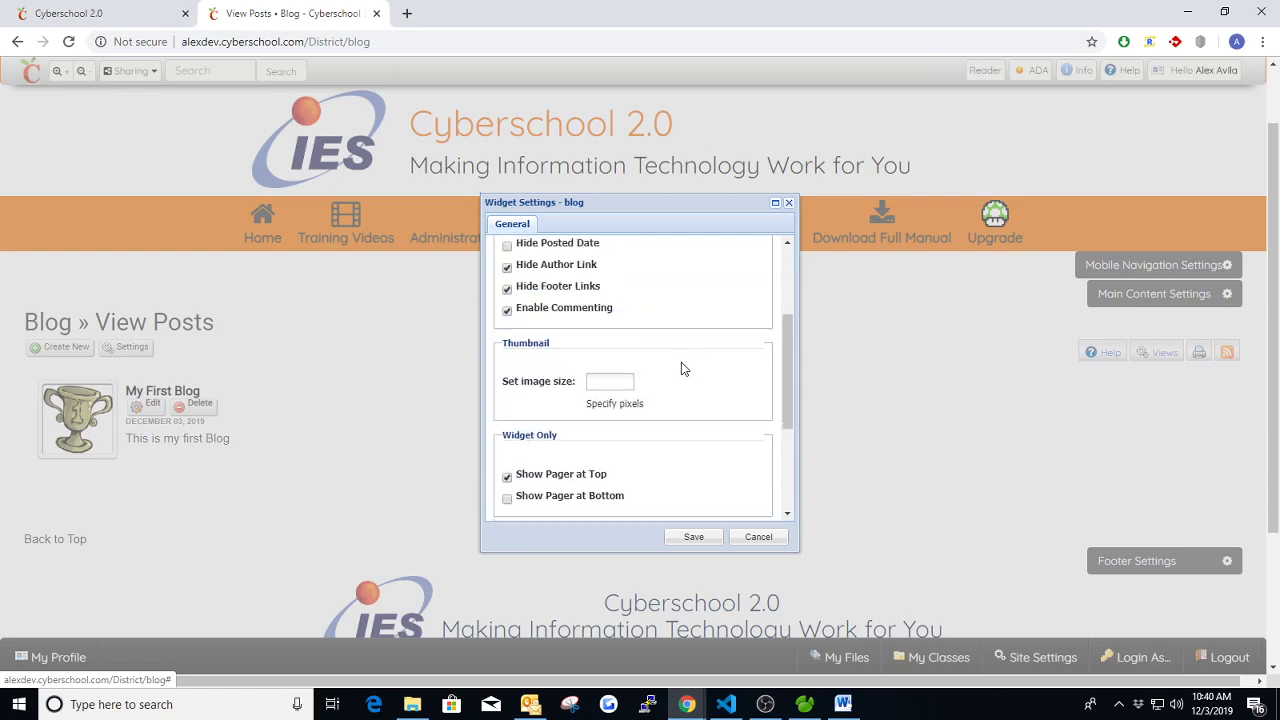
scroll(681, 369, up, 3)
click(694, 540)
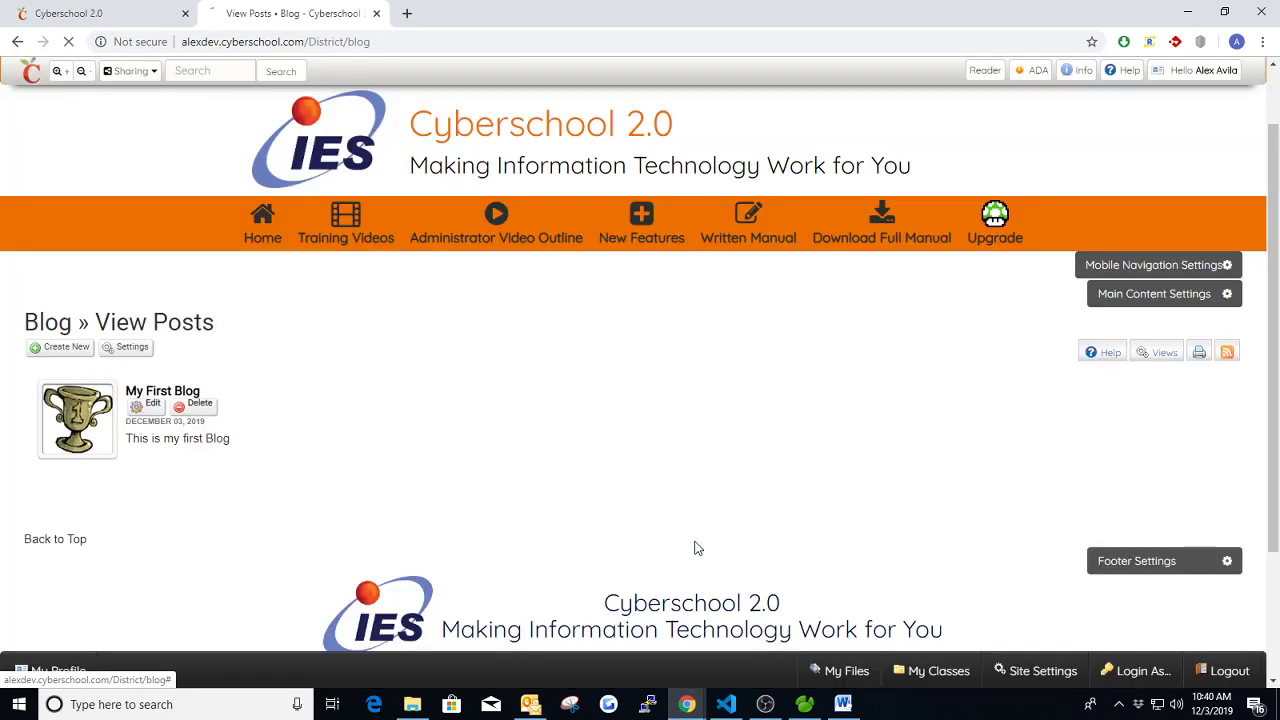
mouse_move(1198, 83)
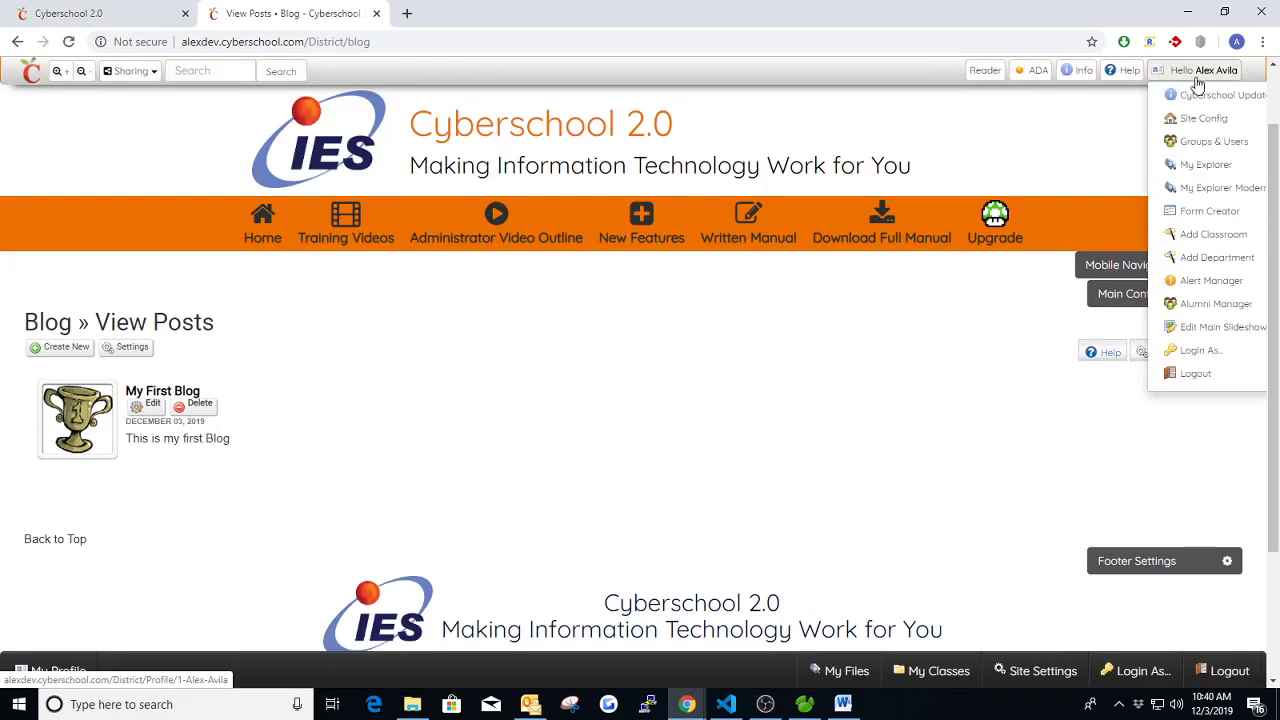
click(1198, 373)
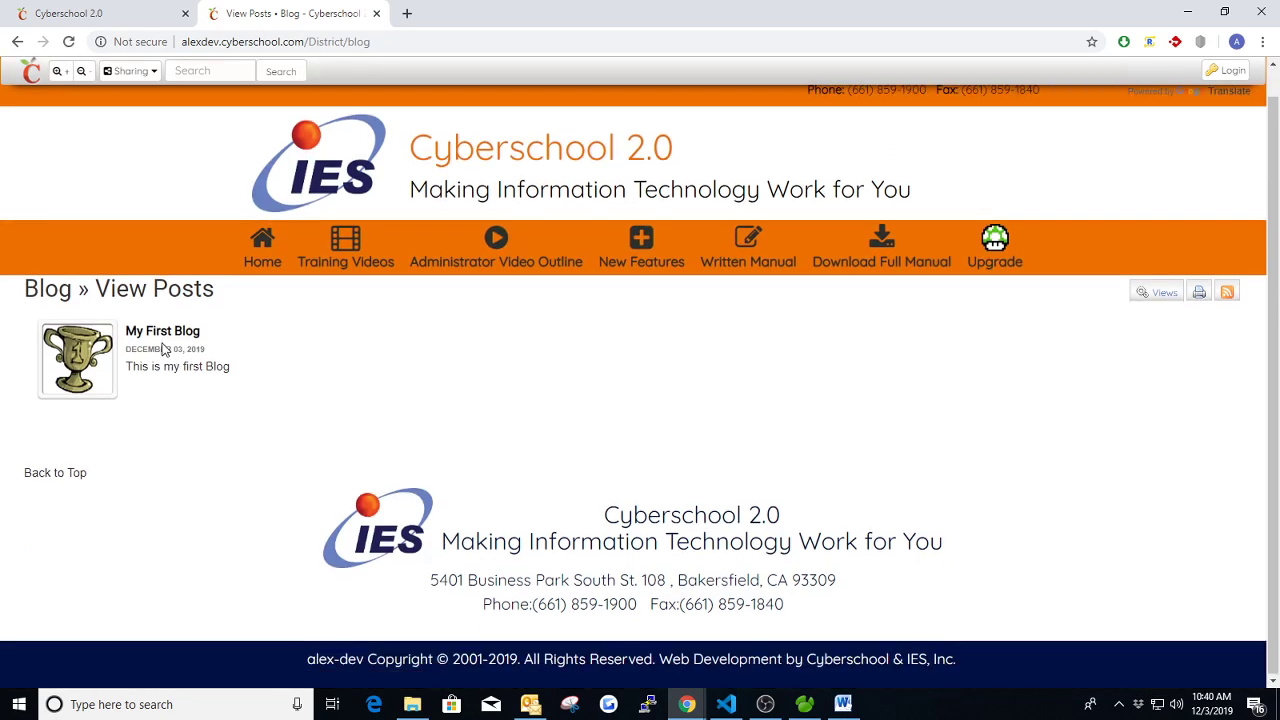
- Open My First Blog and write the comment 'This blog is pretty neat!'
click(162, 331)
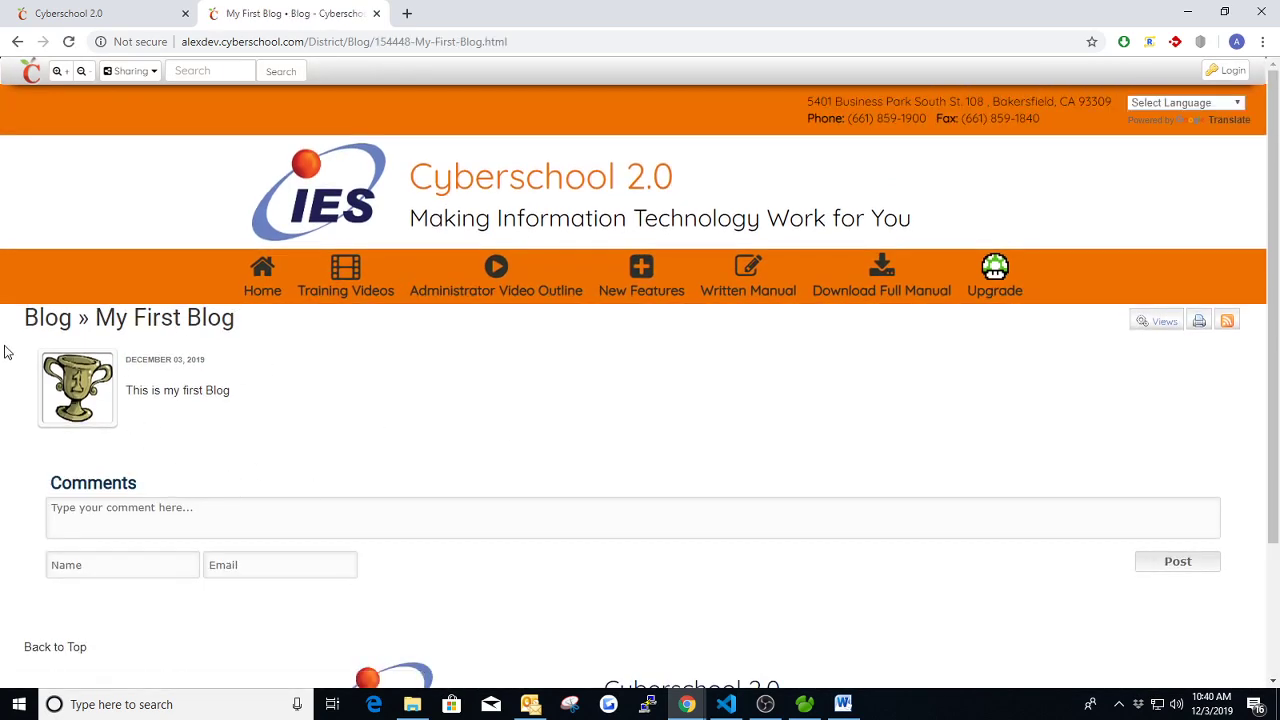
scroll(175, 392, down, 2)
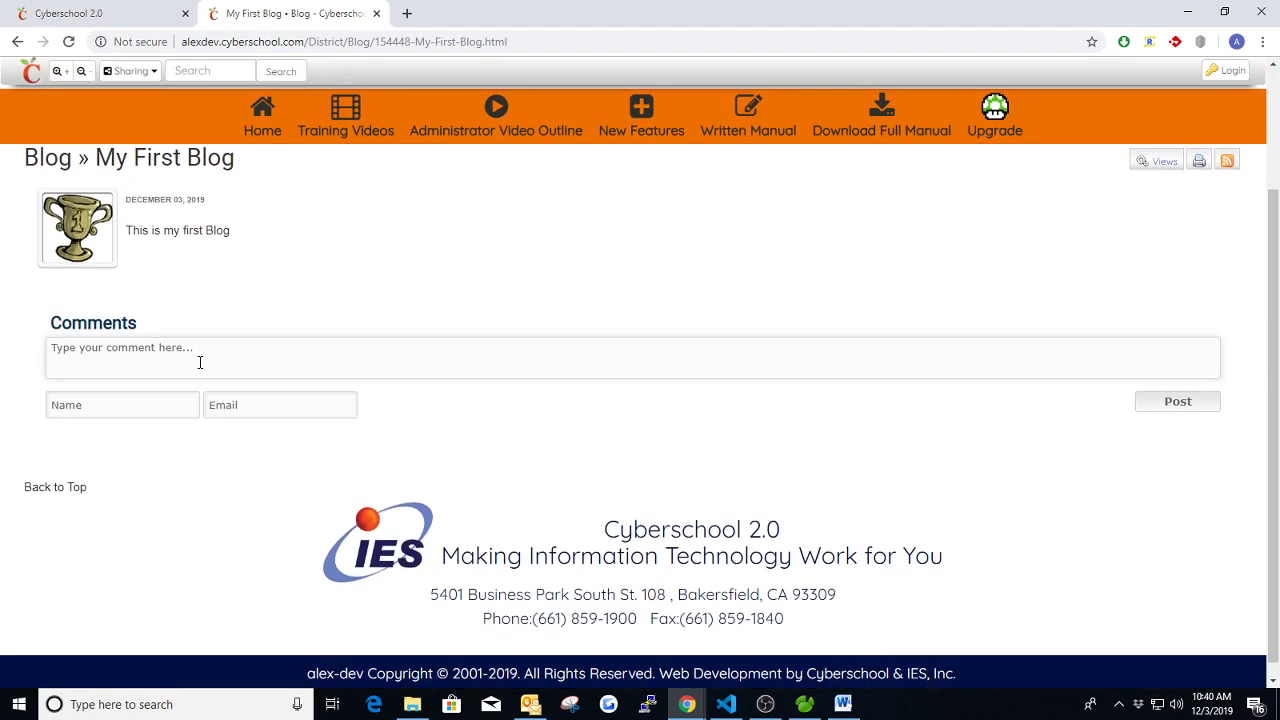
click(149, 345)
text(This blog is pretty neat!)
- Enter the visitor's name and e-mail, submit the comment for approval, and bring up the login dialog
click(148, 408)
text(Alex)
key(Tab)
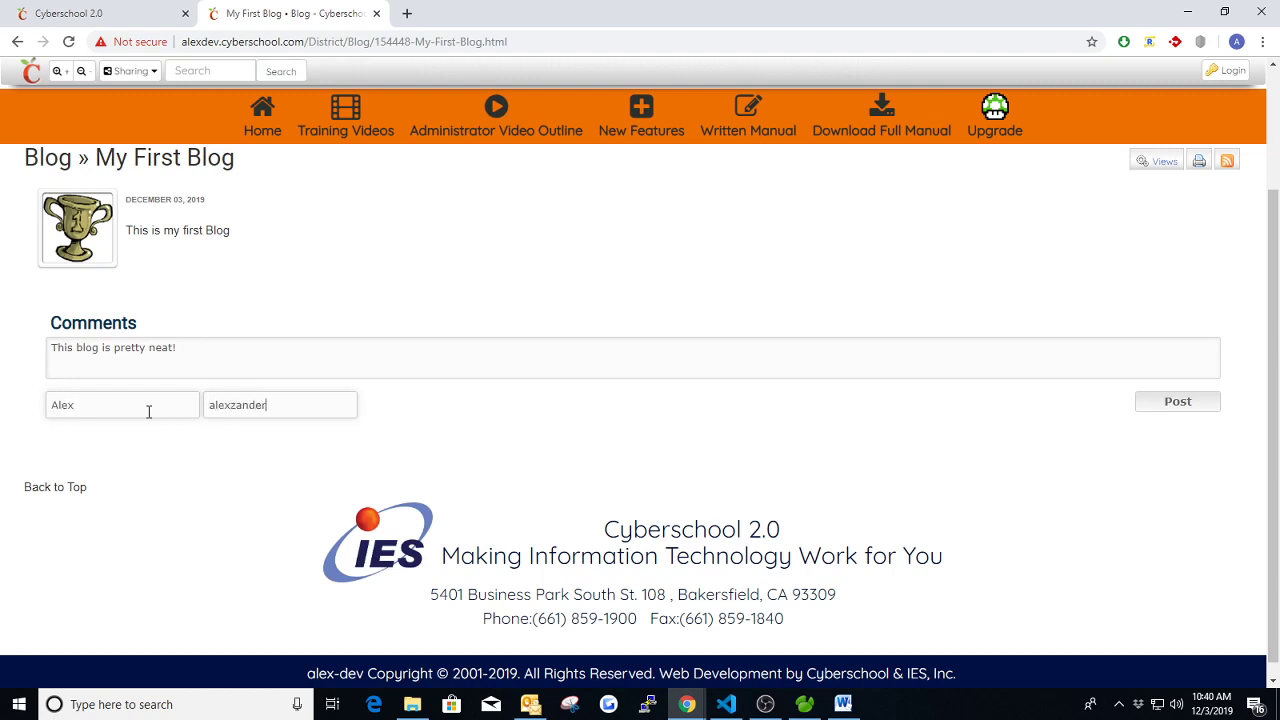
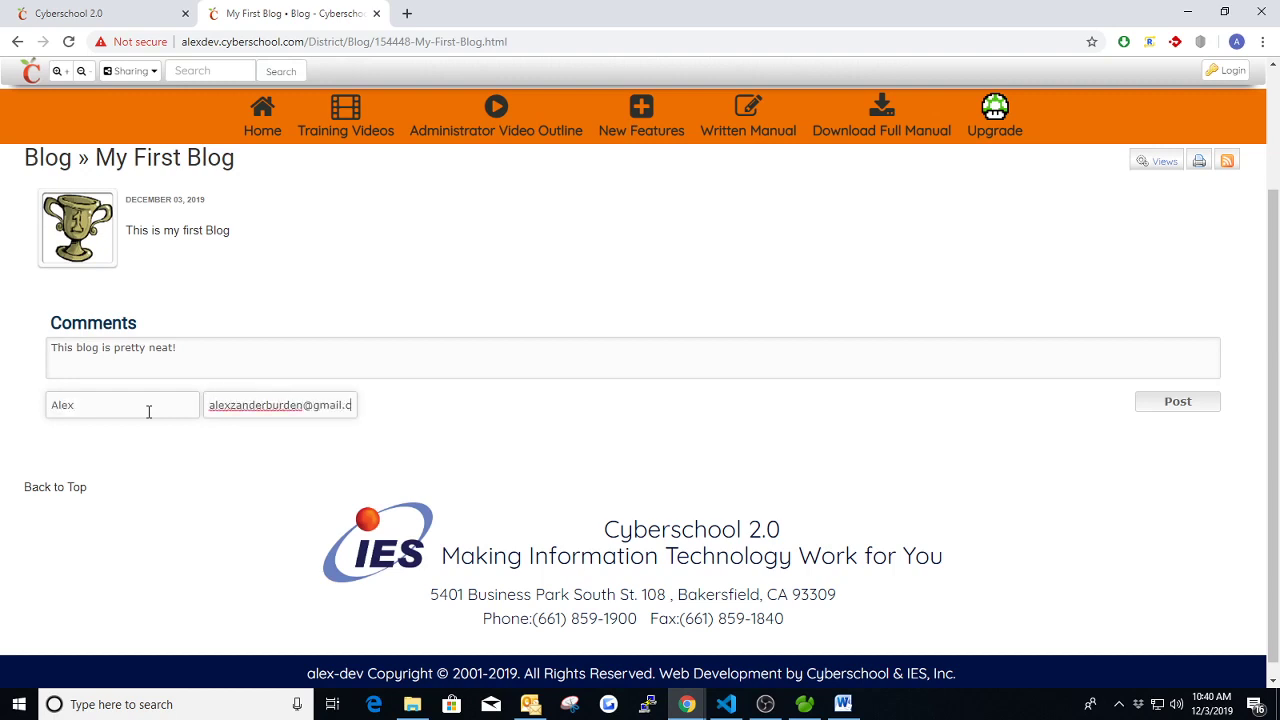
click(1158, 401)
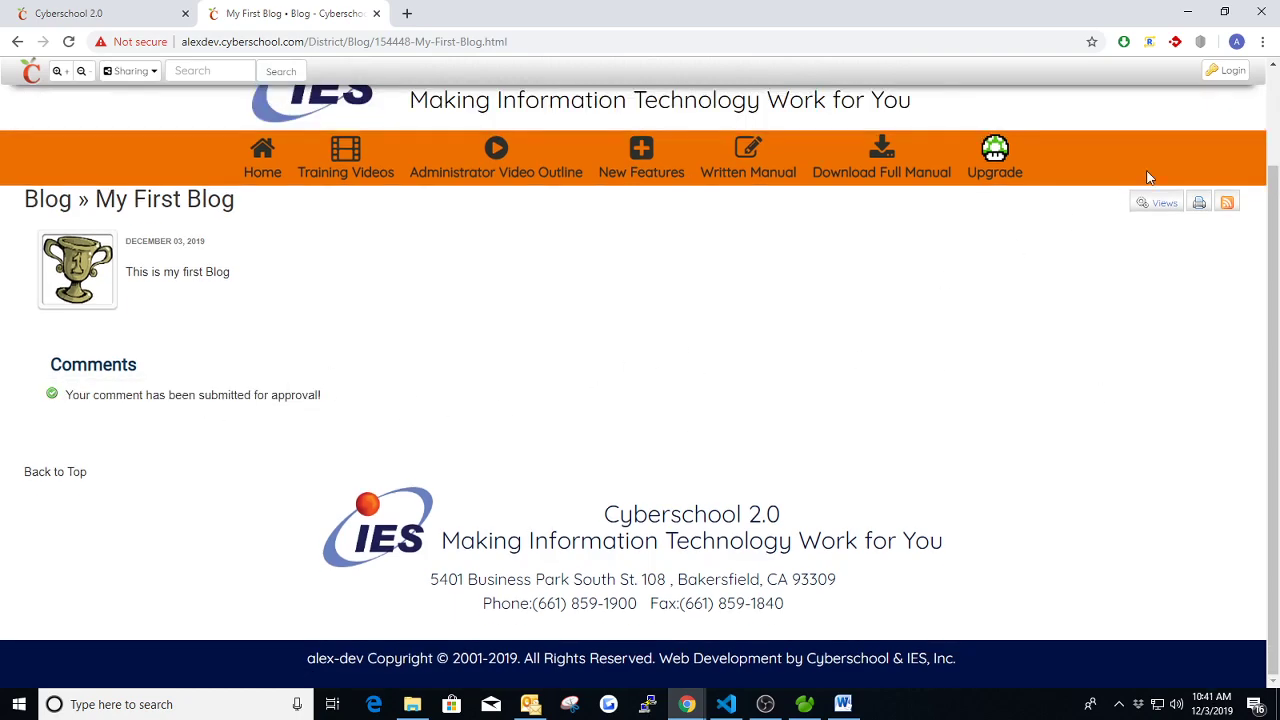
click(1230, 71)
- Sign back in with the administrator account through Special Login
click(775, 353)
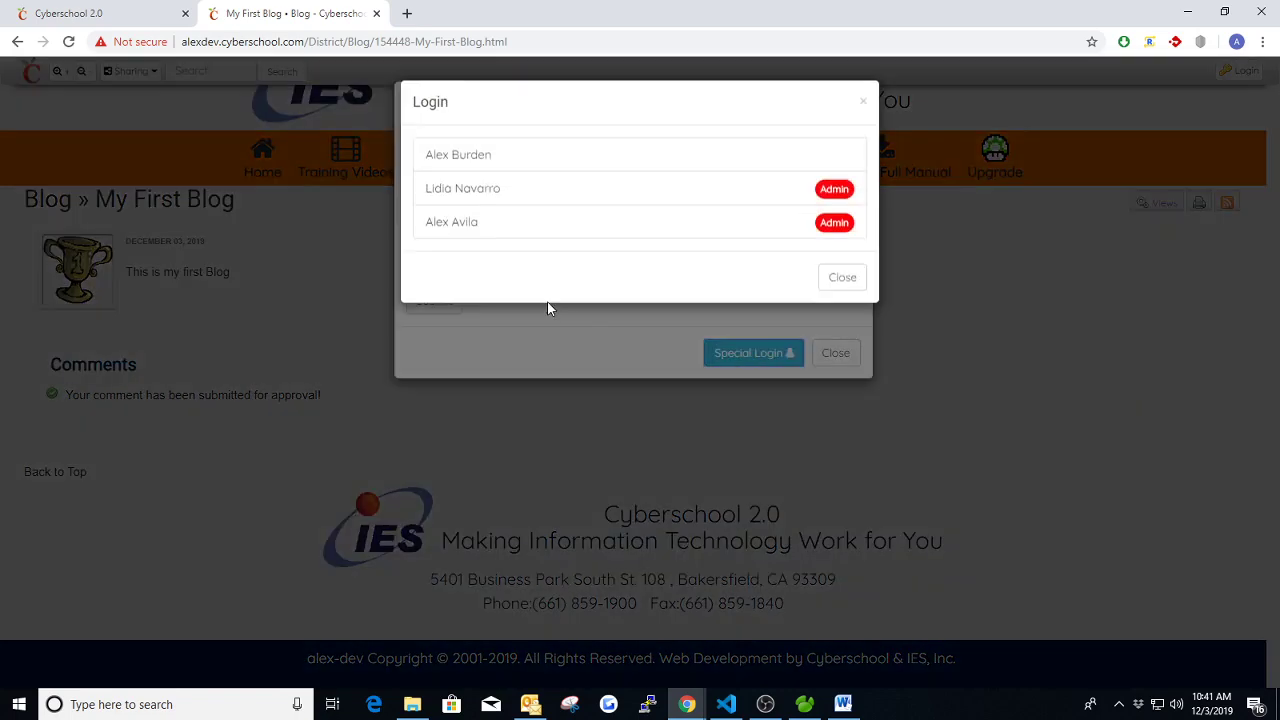
click(476, 223)
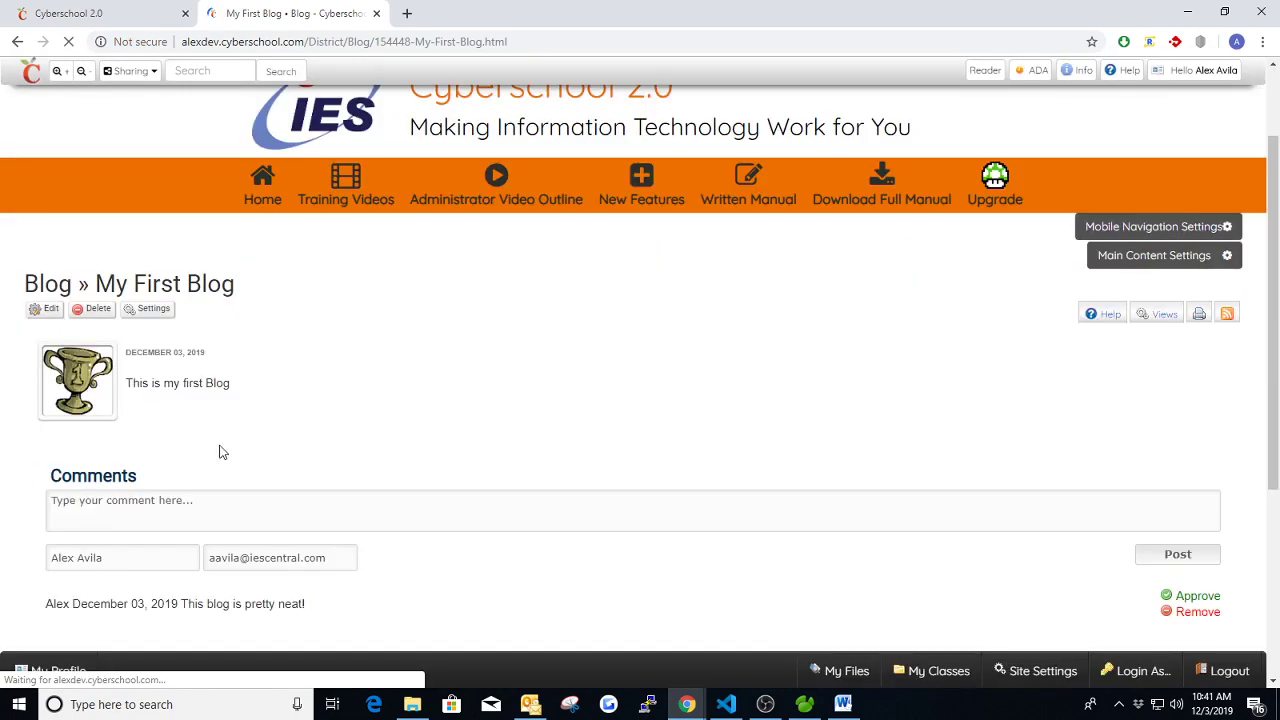
scroll(474, 432, down, 2)
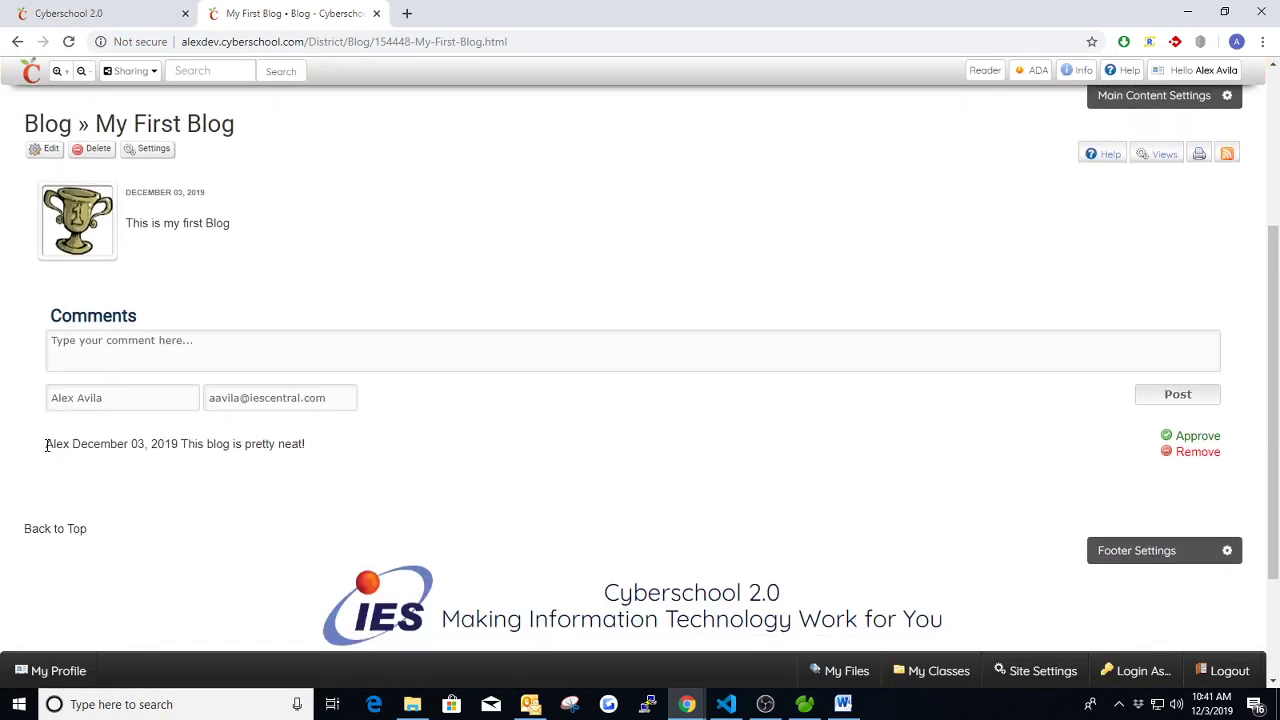
- Review the pending comment's text and date, approve it, and return to the District page
drag(182, 446, 323, 449)
click(320, 452)
drag(73, 444, 186, 447)
click(201, 467)
click(1190, 437)
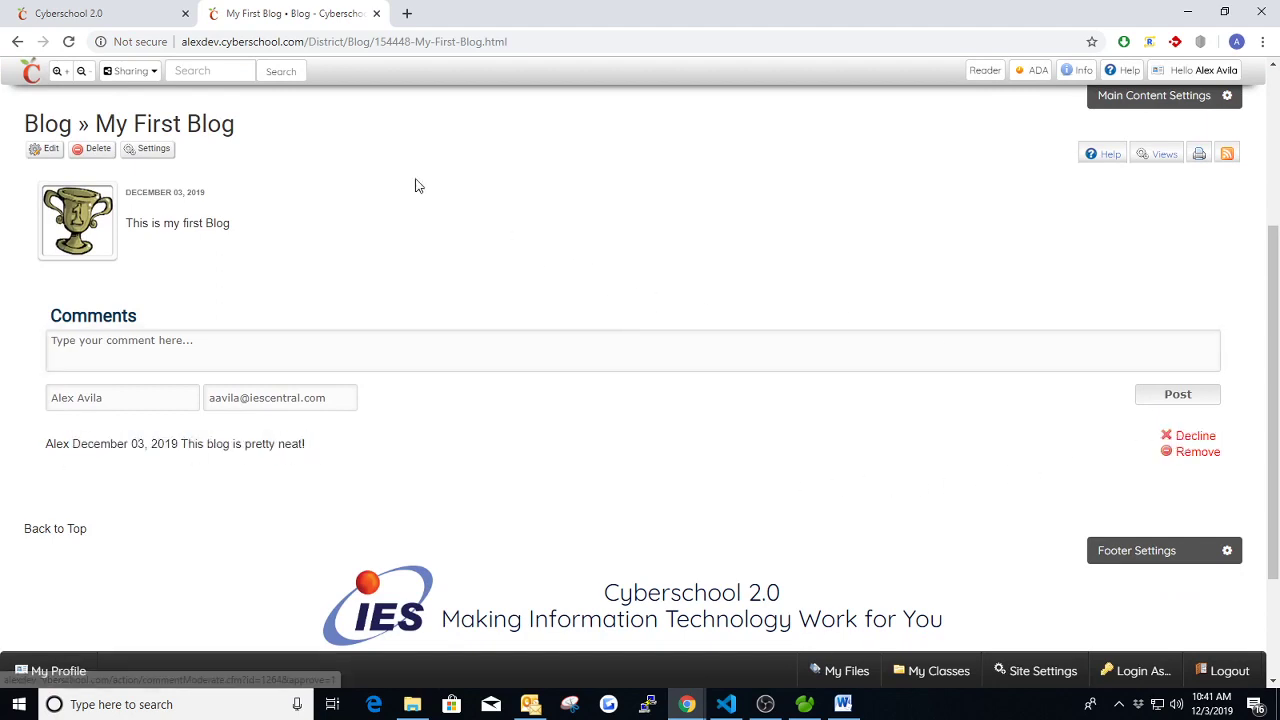
click(90, 12)
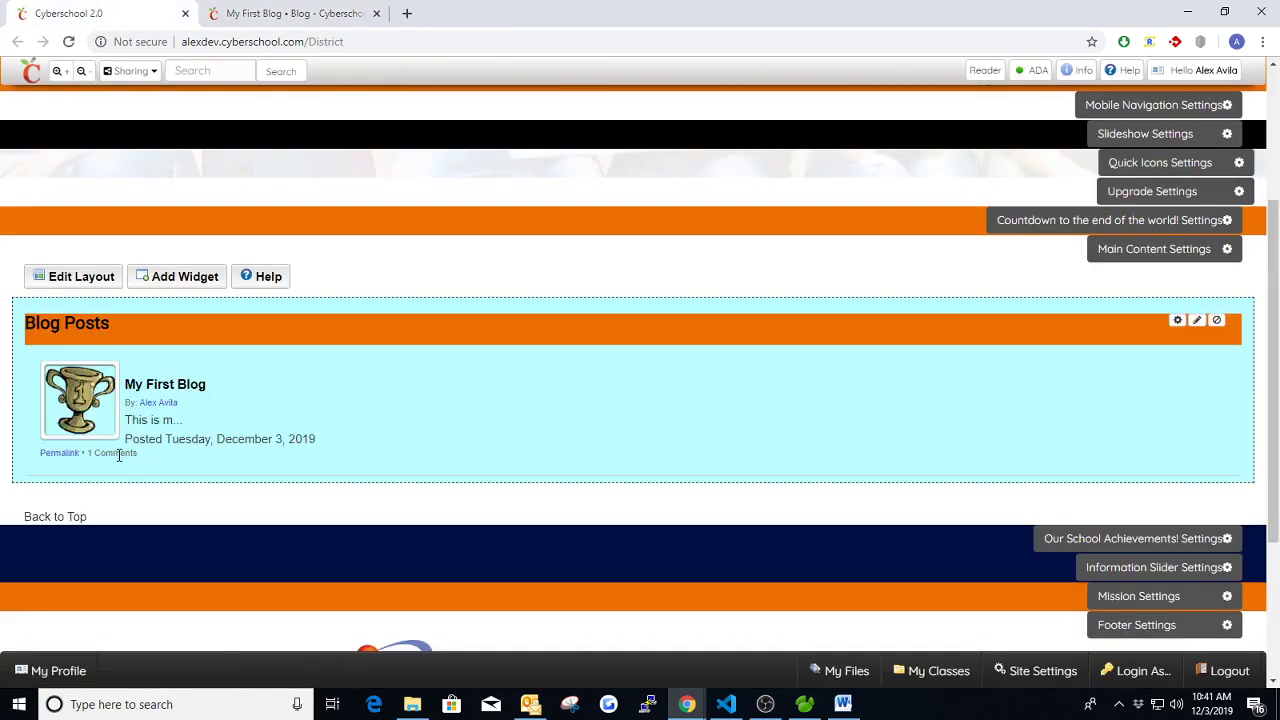
- Open My First Blog from the widget's Permalink and log out of the administrator account
click(72, 453)
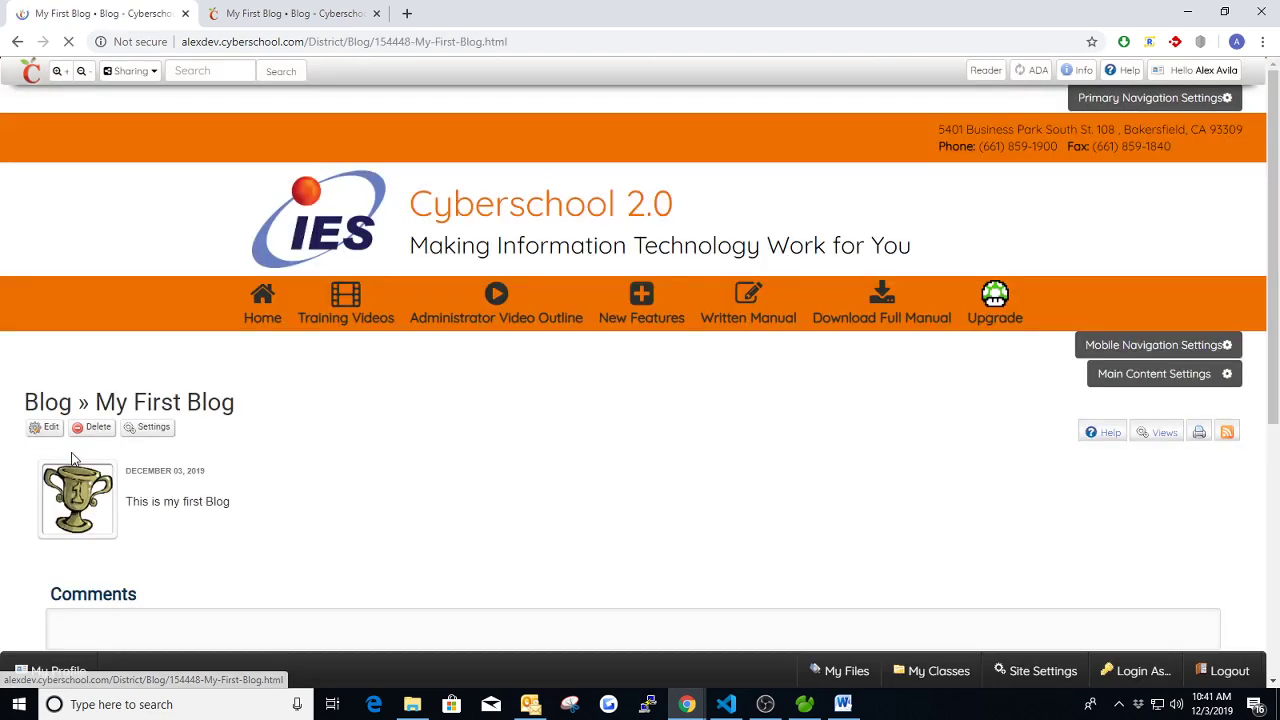
scroll(355, 413, down, 3)
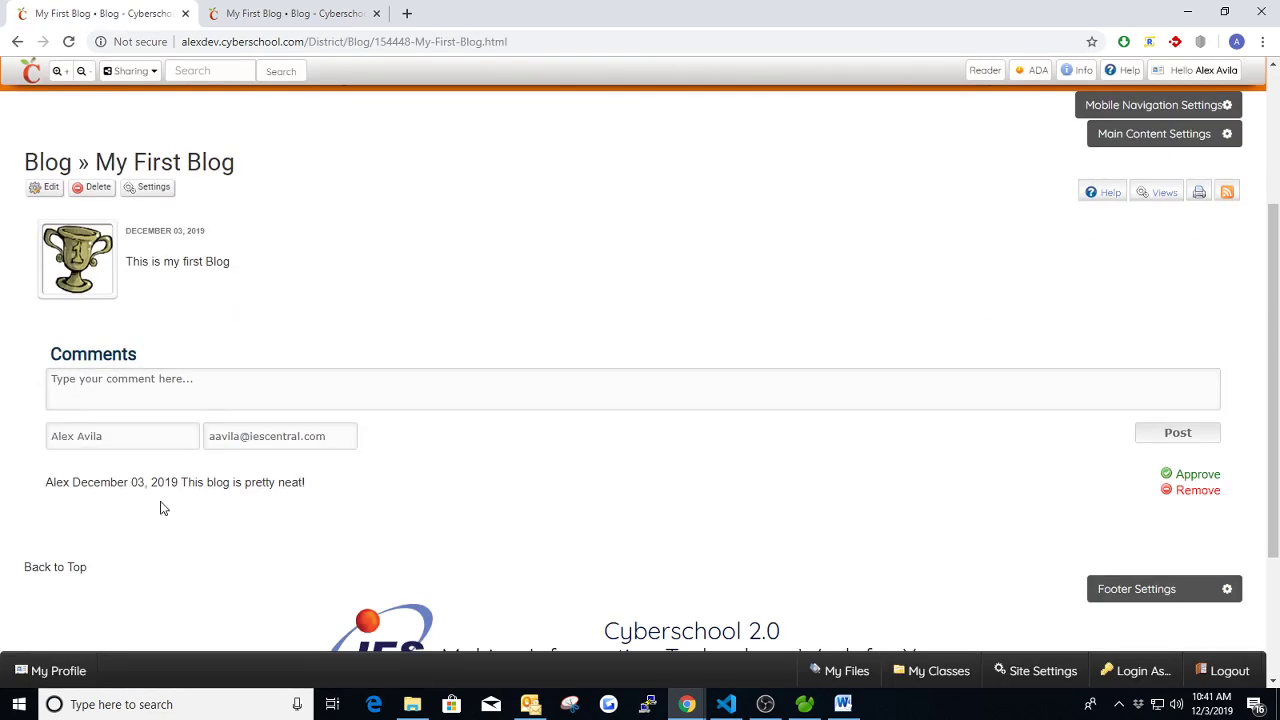
click(1168, 77)
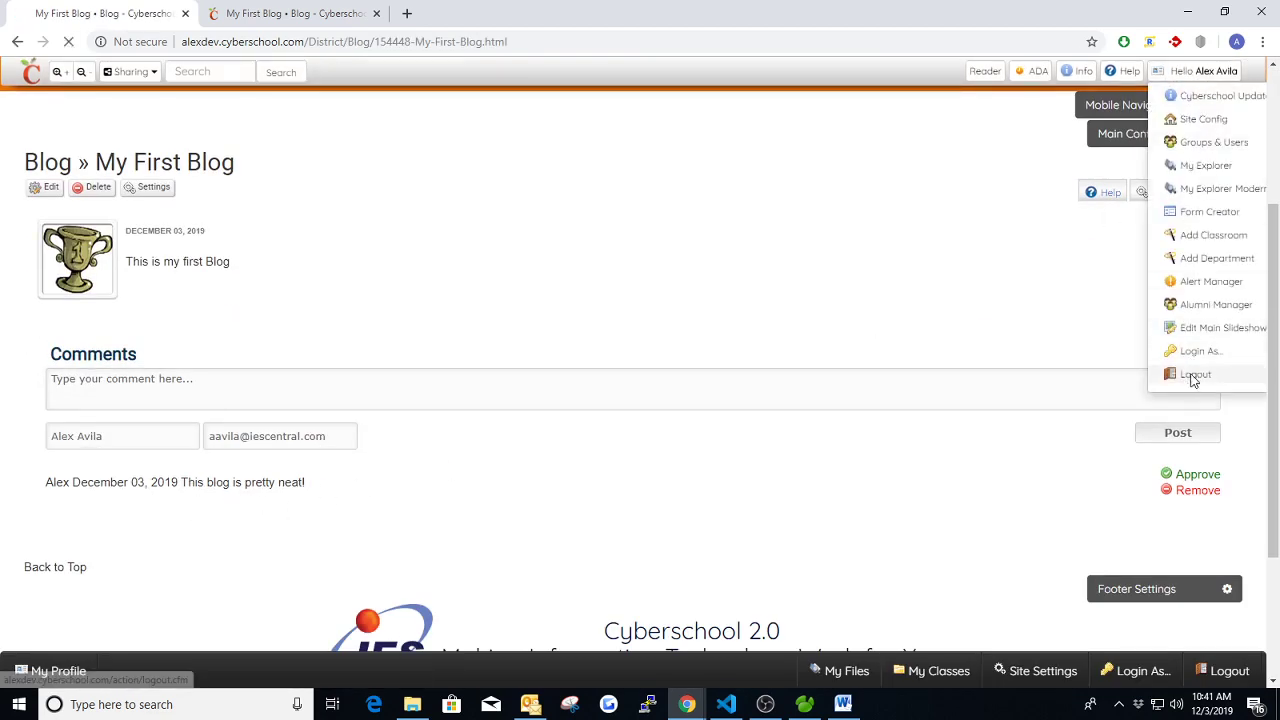
click(1188, 372)
- Verify 'This blog is pretty neat!' appears under Comments, then return to the signed-in post tab
scroll(617, 345, down, 2)
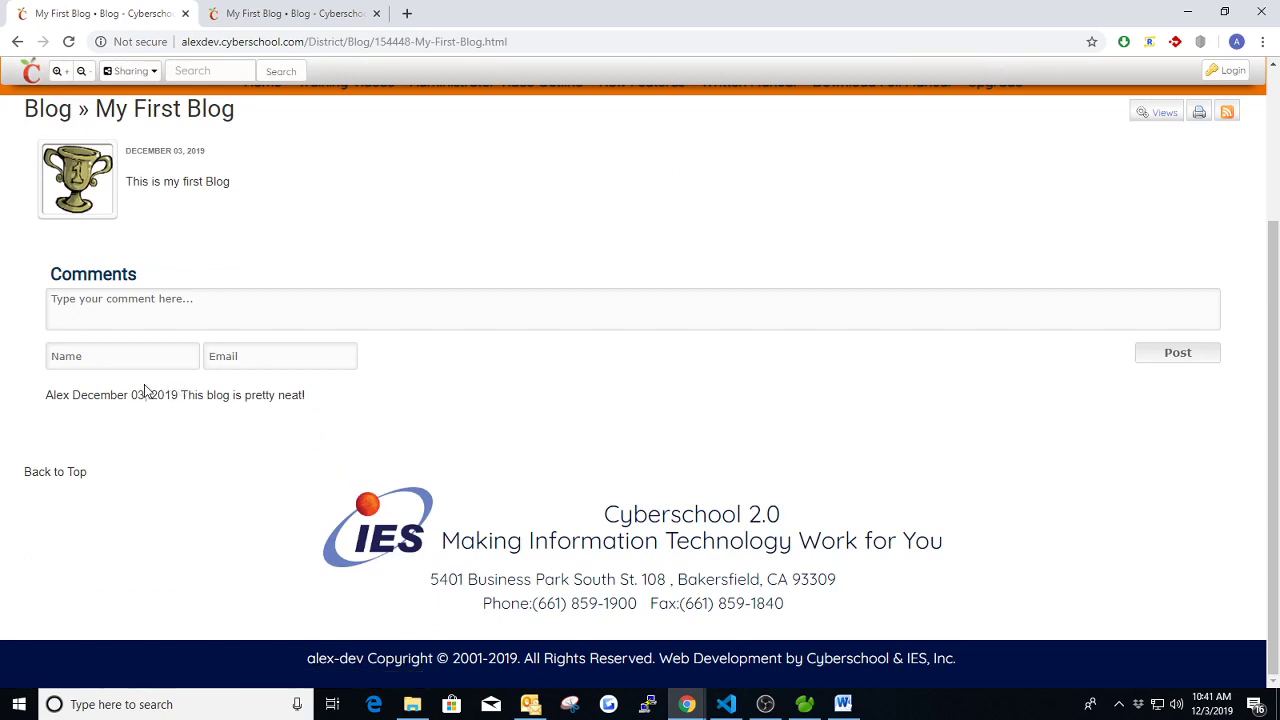
drag(178, 395, 351, 403)
click(406, 417)
scroll(296, 218, up, 1)
click(263, 13)
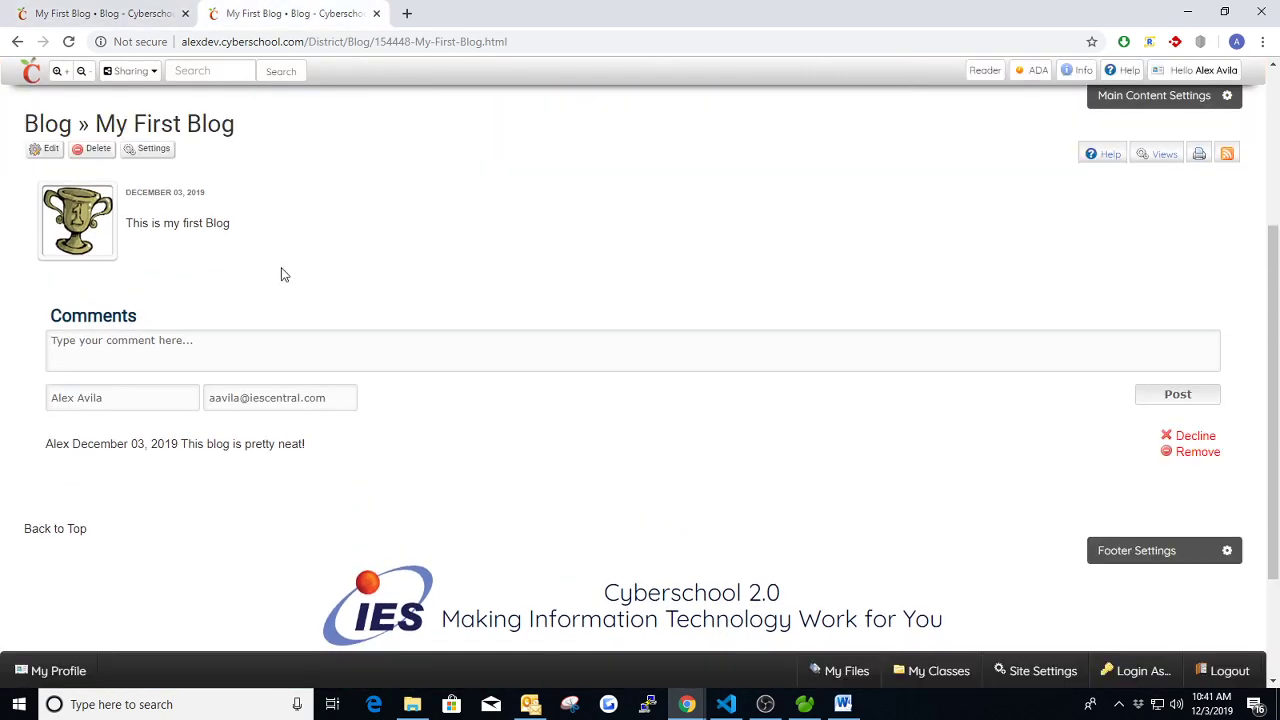
scroll(290, 285, up, 2)
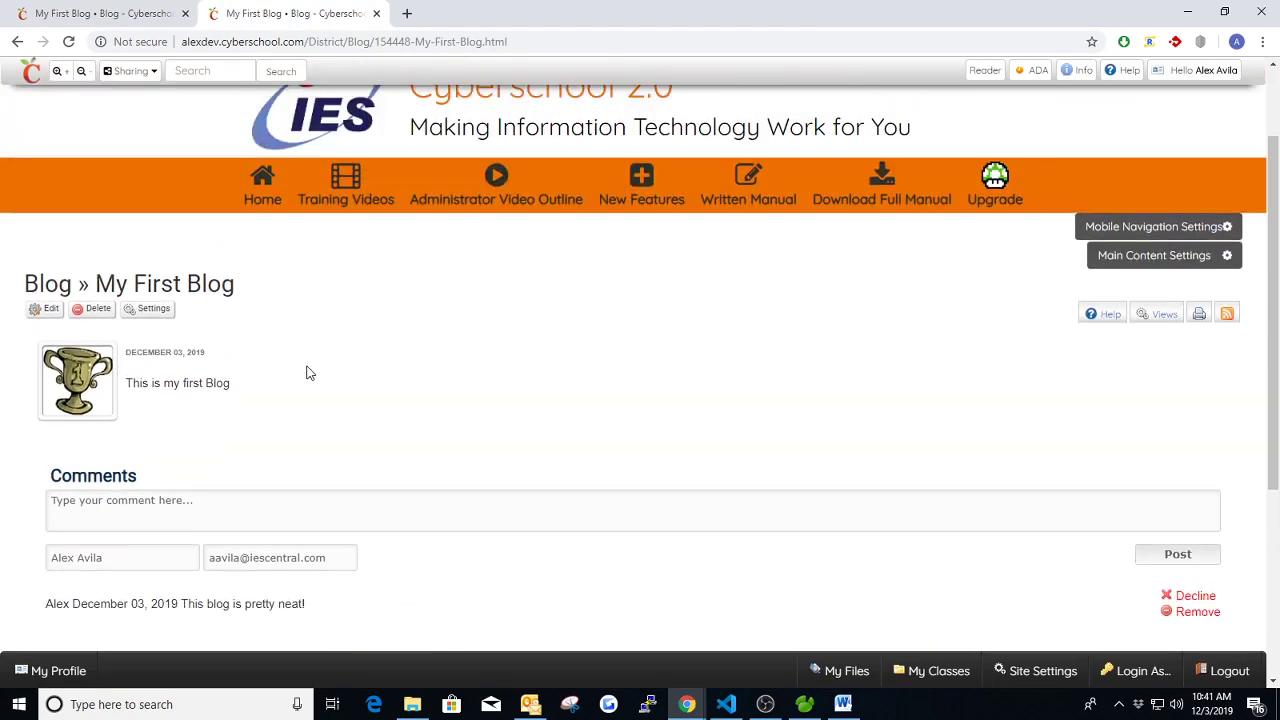